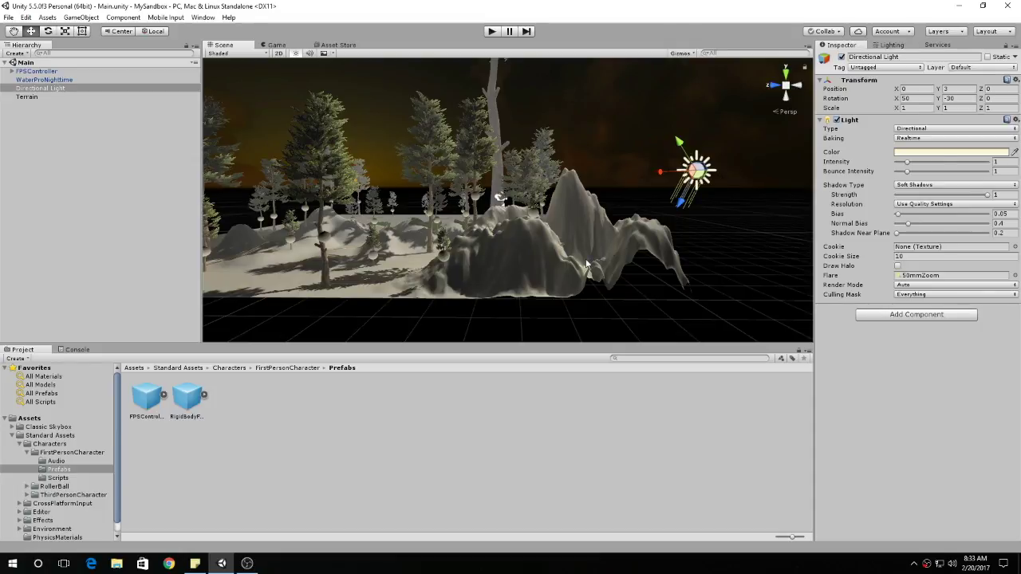
# Switch to Sticky Notes, reposition the Lighting note and review its list of light properties and light types
pyautogui.keyDown('alt'); pyautogui.moveTo(586, 263); pyautogui.dragTo(580, 240); pyautogui.keyUp('alt')
pyautogui.press('s')
pyautogui.moveTo(580, 240); pyautogui.dragTo(579, 240, button='right')
pyautogui.press('w')
pyautogui.keyDown('alt'); pyautogui.moveTo(580, 240); pyautogui.dragTo(568, 237); pyautogui.keyUp('alt')
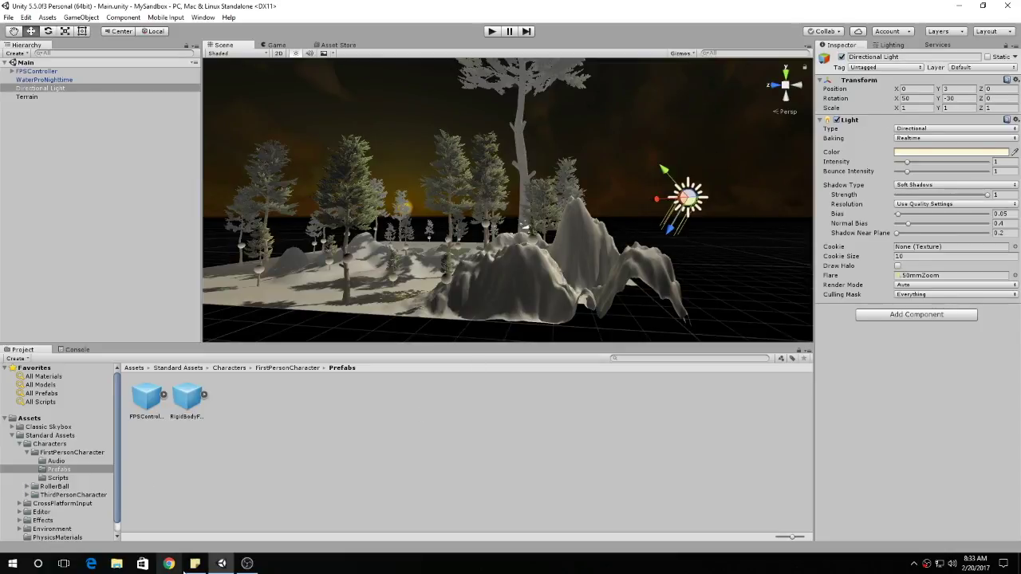
pyautogui.click(194, 563)
pyautogui.moveTo(619, 180); pyautogui.dragTo(516, 126)
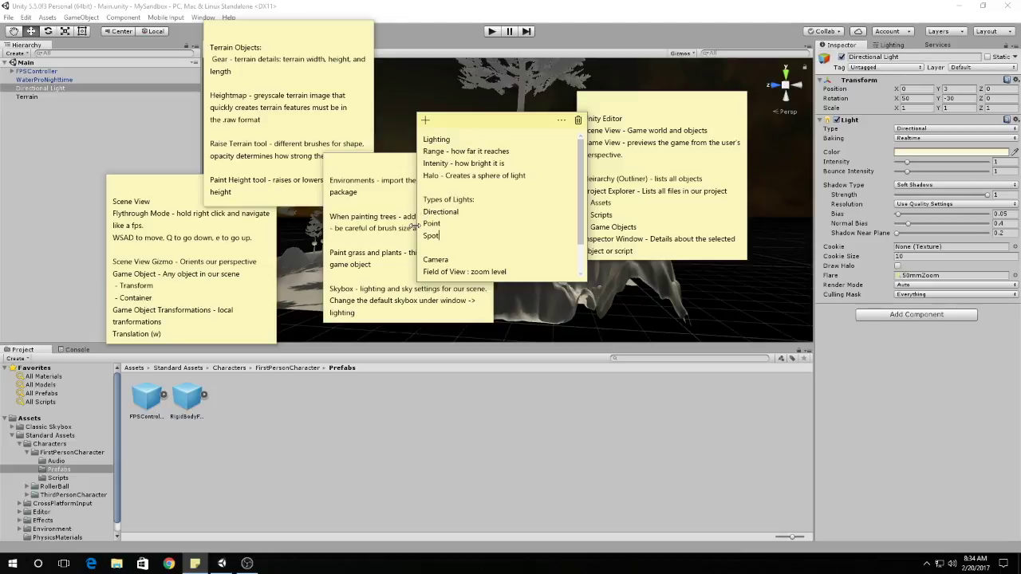
pyautogui.click(731, 296)
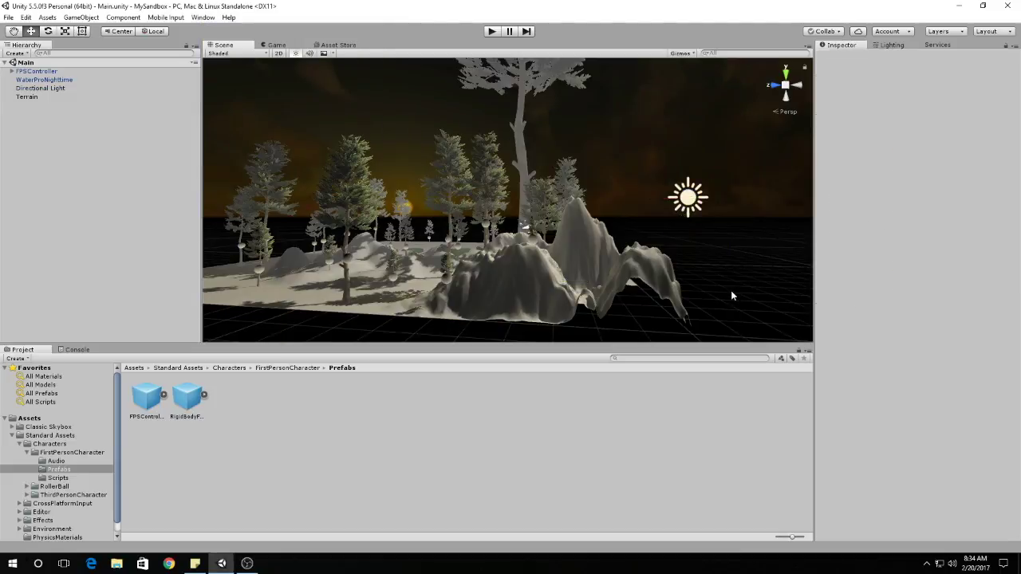
# Move the directional light to about X -1.414, Y 3.48, Z 0.942 and rotate it to about 61° on X
pyautogui.click(693, 203)
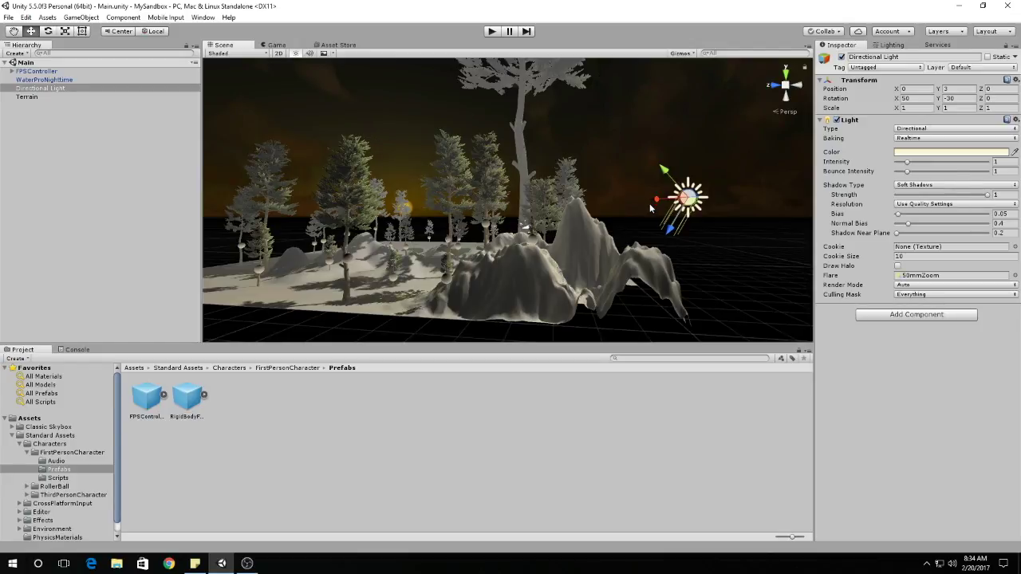
pyautogui.moveTo(659, 205)
pyautogui.mouseDown()
pyautogui.moveTo(549, 206)
pyautogui.moveTo(646, 199)
pyautogui.moveTo(638, 133)
pyautogui.moveTo(606, 102)
pyautogui.moveTo(649, 214)
pyautogui.moveTo(611, 267)
pyautogui.moveTo(659, 194)
pyautogui.moveTo(657, 177)
pyautogui.moveTo(577, 178)
pyautogui.moveTo(640, 174)
pyautogui.moveTo(624, 218)
pyautogui.moveTo(594, 180)
pyautogui.moveTo(665, 204)
pyautogui.moveTo(662, 189)
pyautogui.mouseUp()
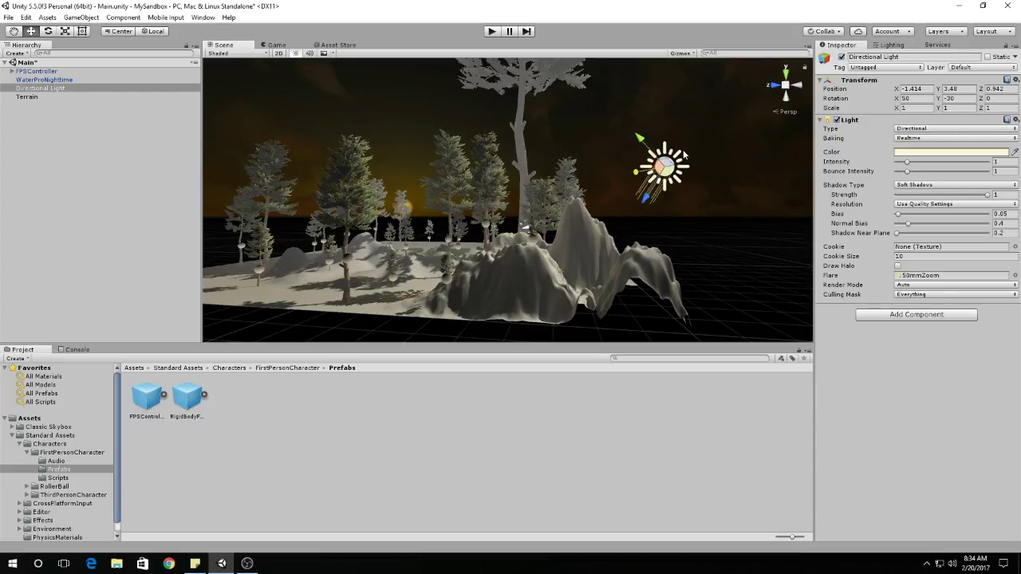
pyautogui.press('e')
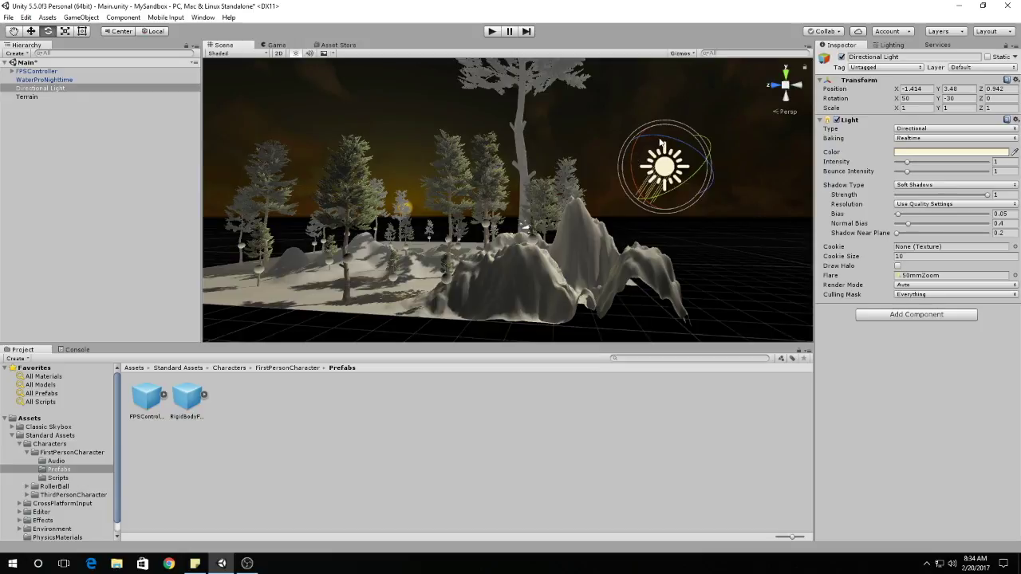
pyautogui.moveTo(636, 160)
pyautogui.mouseDown()
pyautogui.moveTo(639, 214)
pyautogui.moveTo(612, 170)
pyautogui.mouseUp()
# Add a point light to the scene among the trees and hills
pyautogui.moveTo(387, 249); pyautogui.dragTo(365, 280, button='right')
pyautogui.press('w')
pyautogui.press('a')
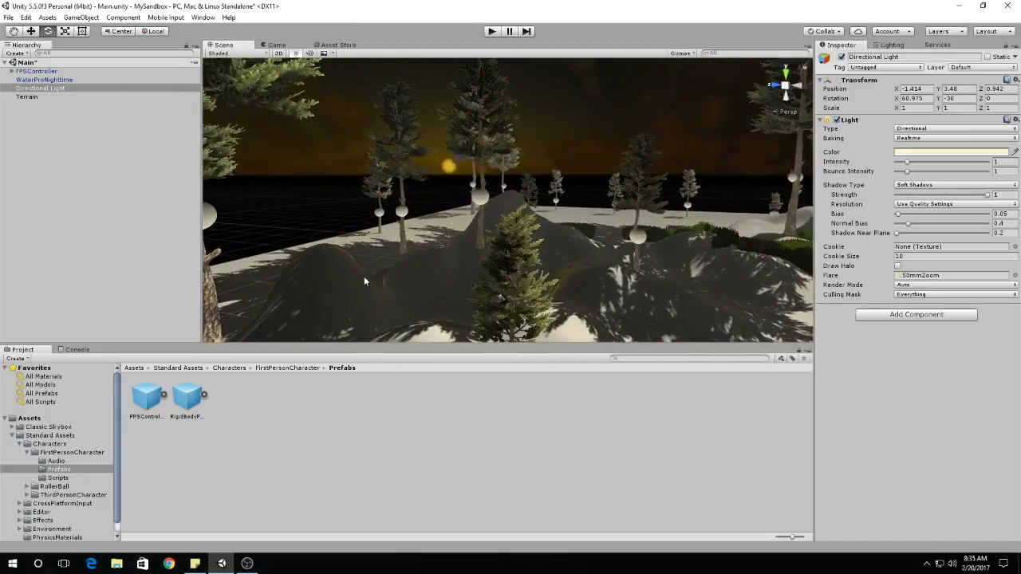
pyautogui.click(421, 285)
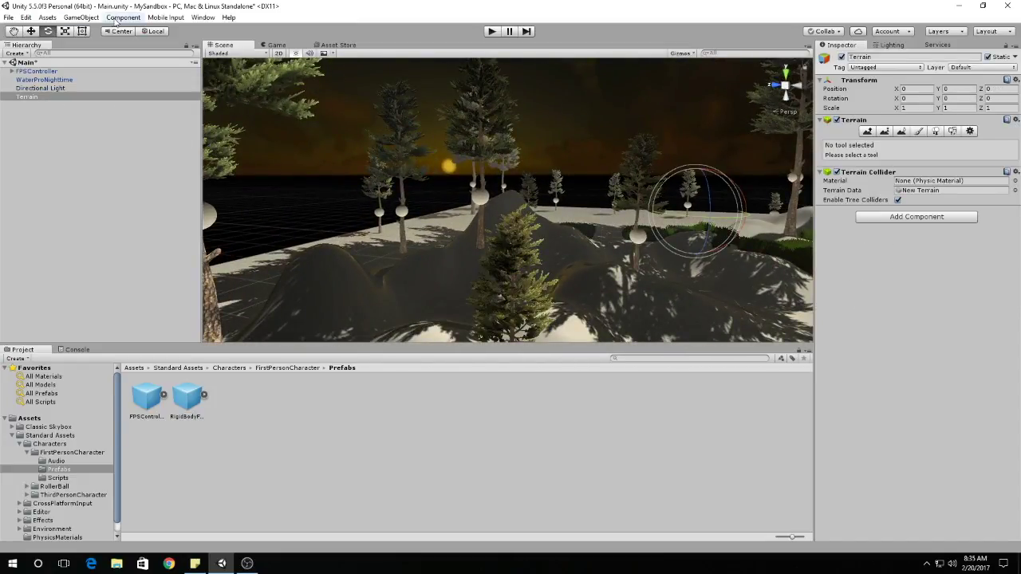
pyautogui.click(80, 17)
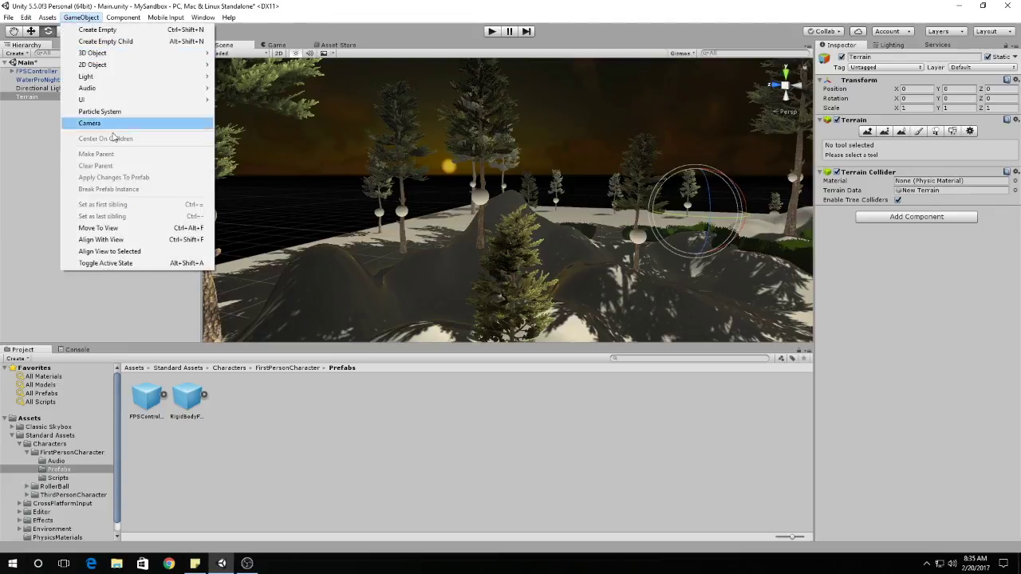
pyautogui.moveTo(151, 78)
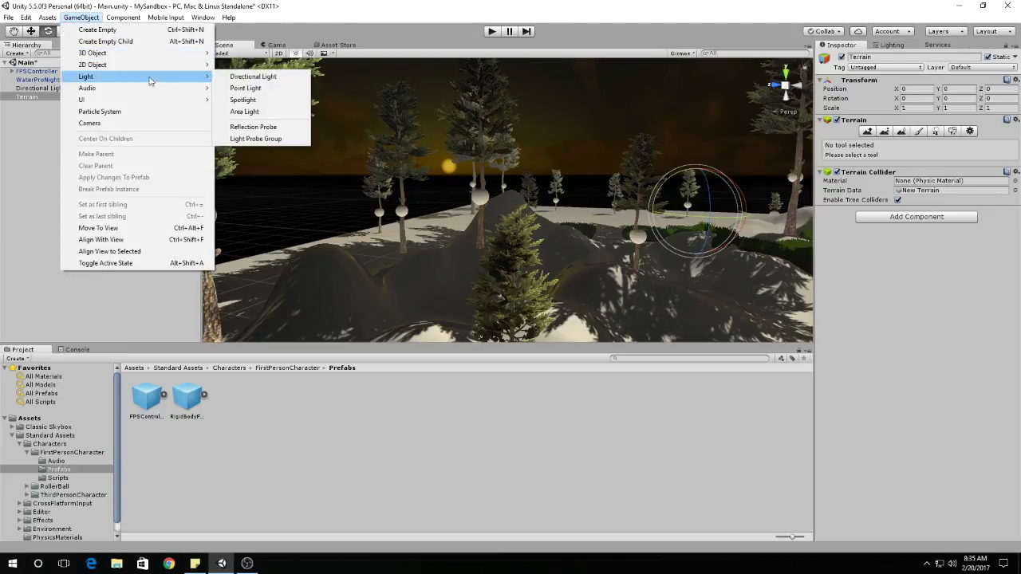
pyautogui.click(240, 88)
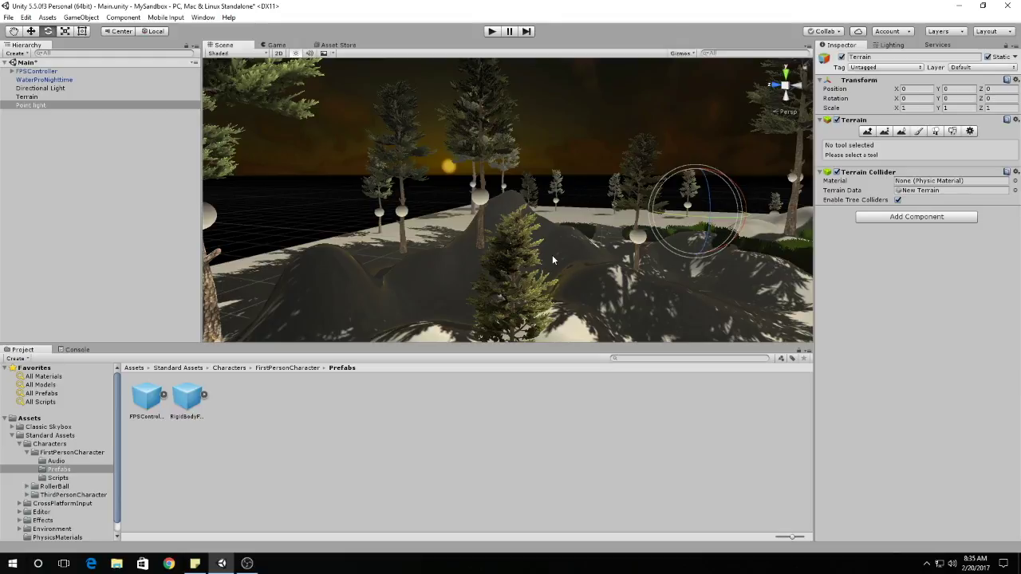
# Move the point light across the terrain to about X 10.71, Z 14.874, beside the hill and bushes
pyautogui.press('f')
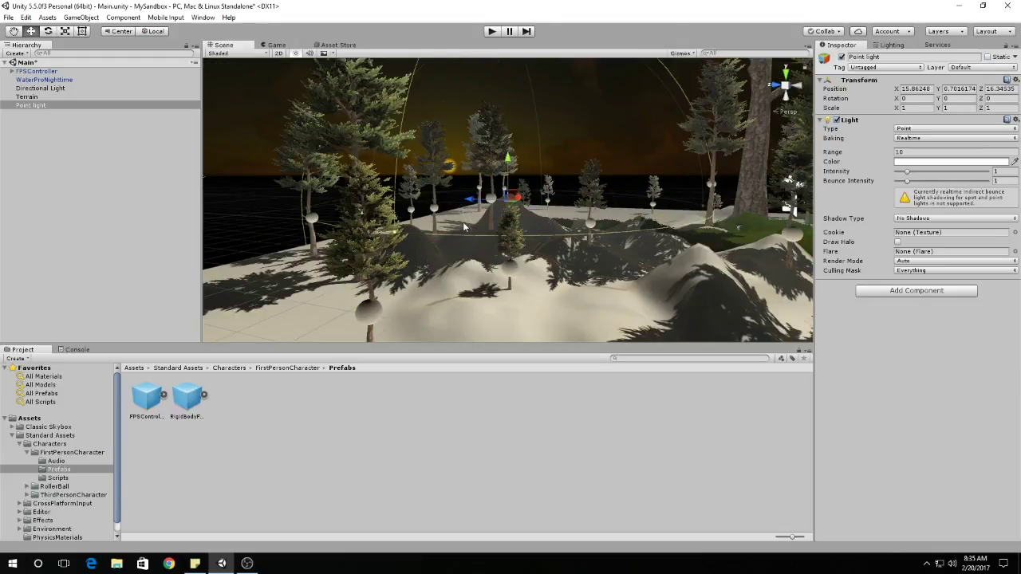
pyautogui.click(42, 107)
pyautogui.keyDown('alt'); pyautogui.moveTo(444, 166); pyautogui.dragTo(492, 185); pyautogui.keyUp('alt')
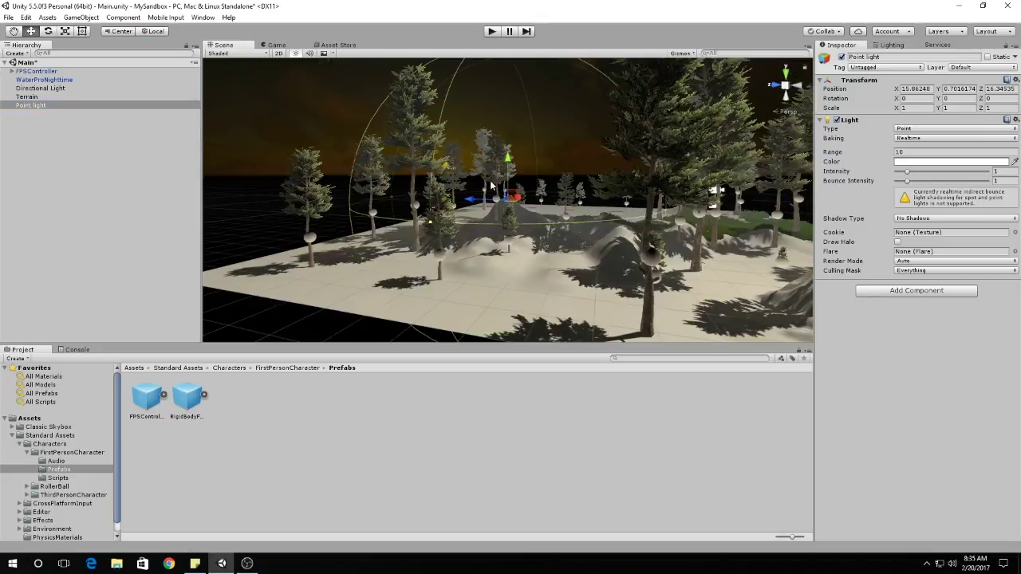
pyautogui.scroll(3, 489, 215)
pyautogui.scroll(3, 533, 222)
pyautogui.keyDown('alt'); pyautogui.moveTo(532, 222); pyautogui.dragTo(688, 235); pyautogui.keyUp('alt')
pyautogui.press('w')
pyautogui.moveTo(688, 235); pyautogui.dragTo(750, 240, button='right')
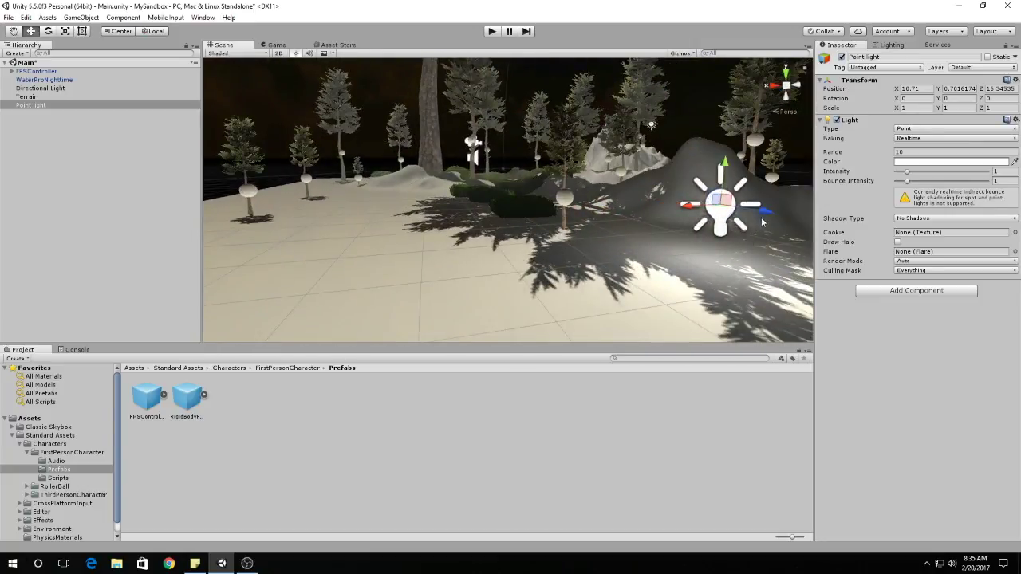
pyautogui.moveTo(766, 215); pyautogui.dragTo(651, 241)
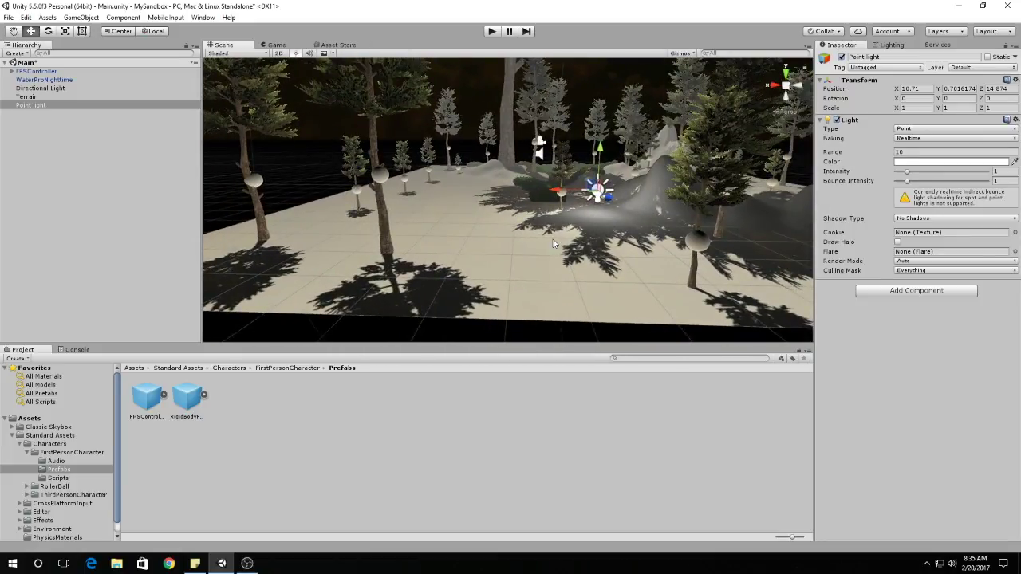
# Switch to Sticky Notes, correct "Intenity" to "Intensity" in the Lighting note and return to Unity
pyautogui.click(195, 563)
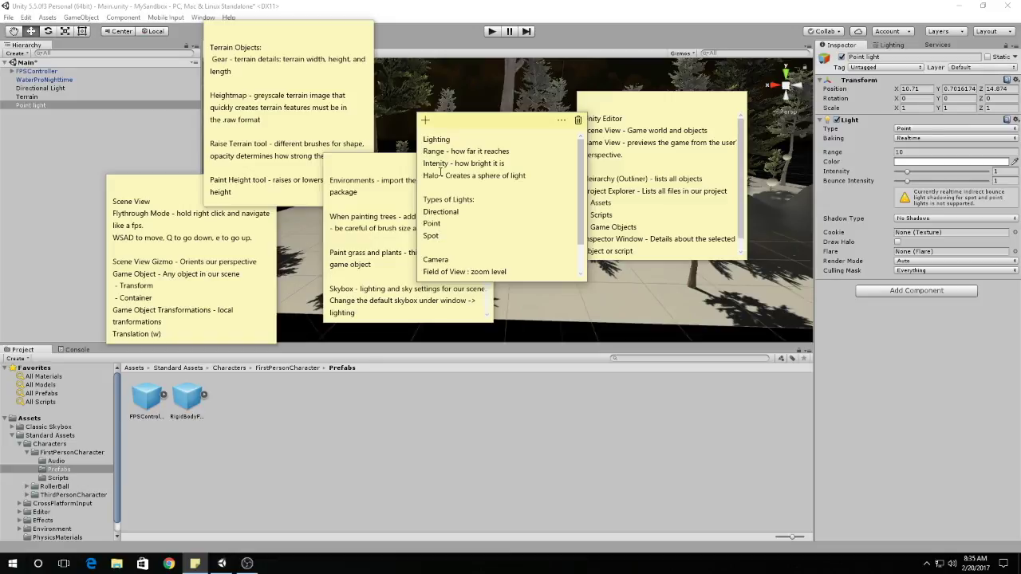
pyautogui.write('s')
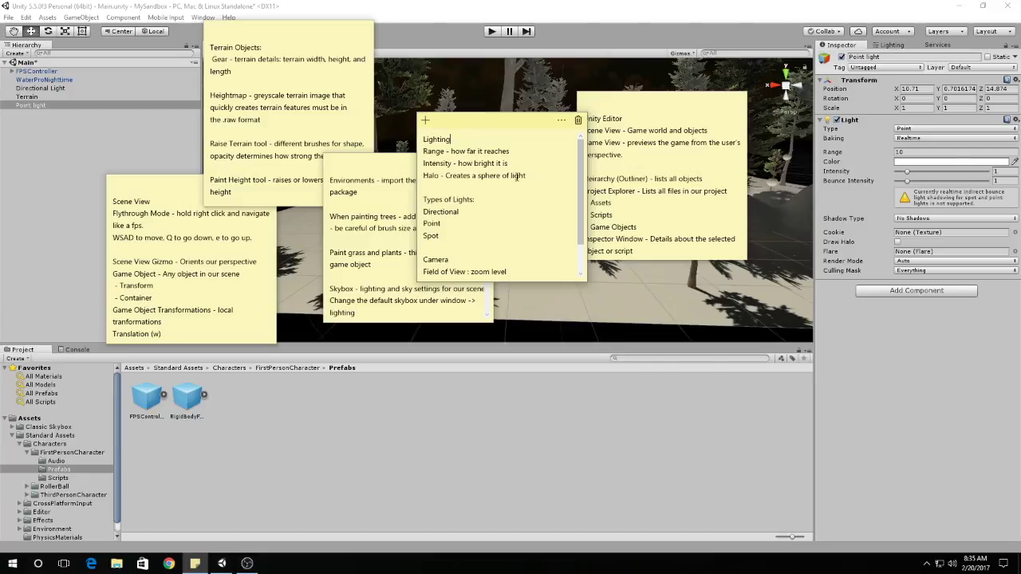
pyautogui.click(855, 153)
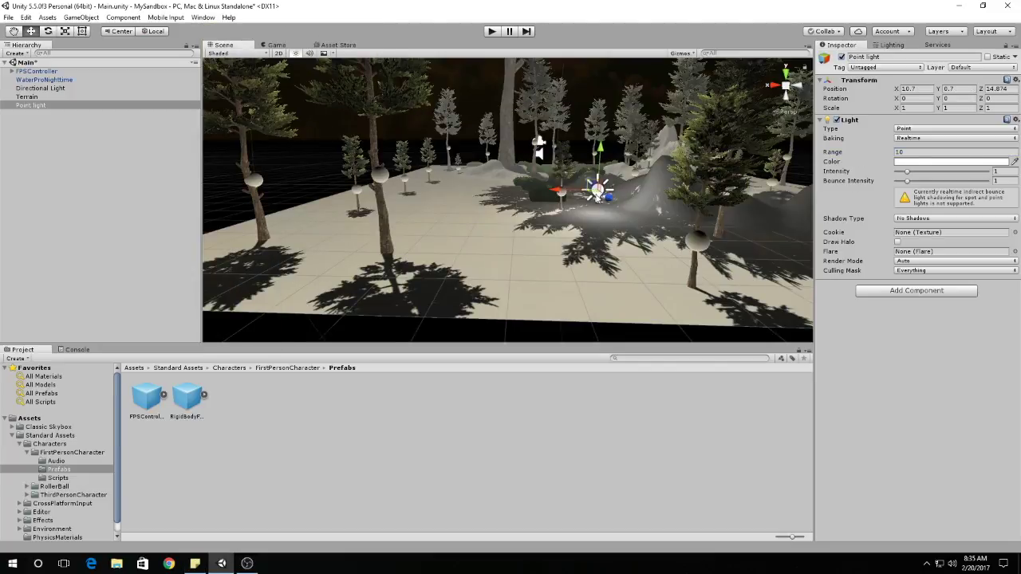
# Try a range of 15 on the point light and restore it to 10
pyautogui.scroll(-3, 598, 195)
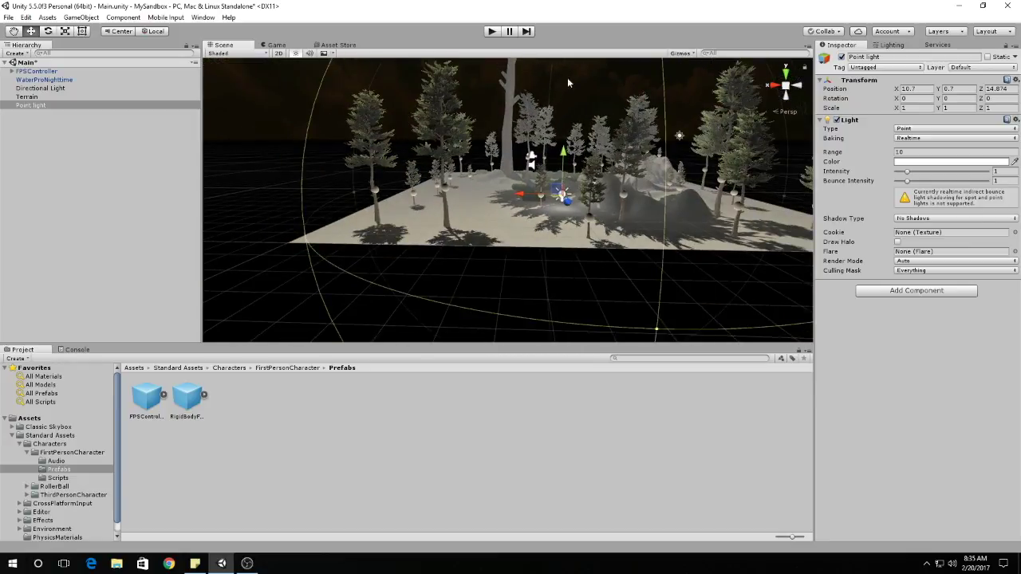
pyautogui.scroll(-4, 351, 172)
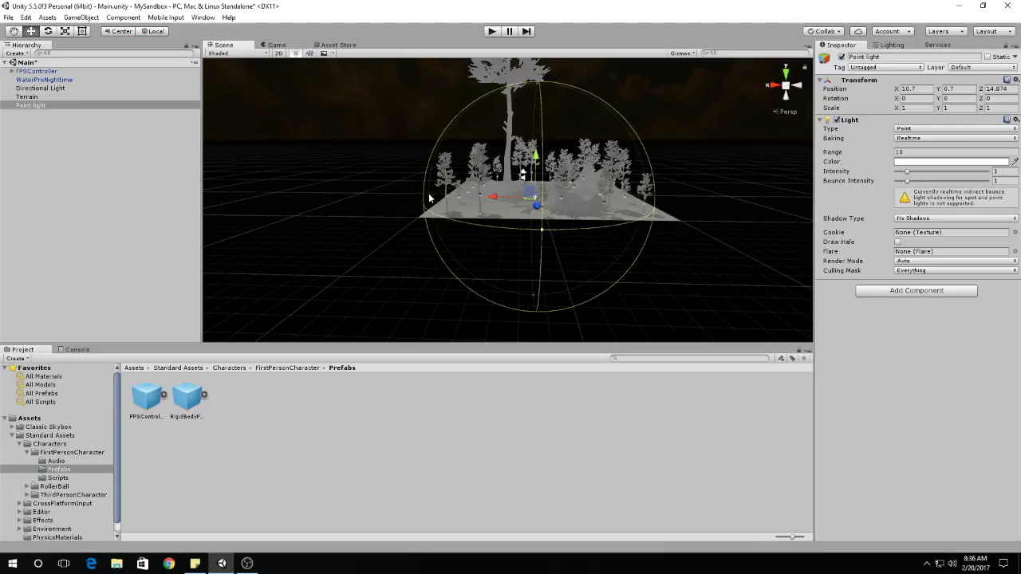
pyautogui.click(919, 151)
pyautogui.write('15')
pyautogui.press('BackSpace')
pyautogui.press('BackSpace')
pyautogui.write('10')
pyautogui.scroll(5, 586, 213)
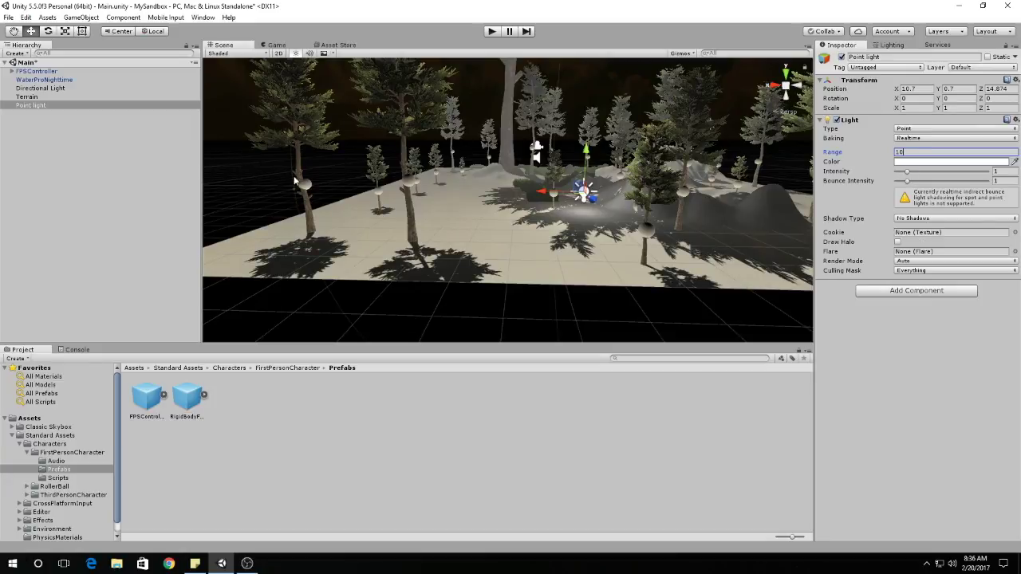
# Try an intensity of 8 on the point light and restore it to 1
pyautogui.moveTo(907, 174); pyautogui.dragTo(1002, 175)
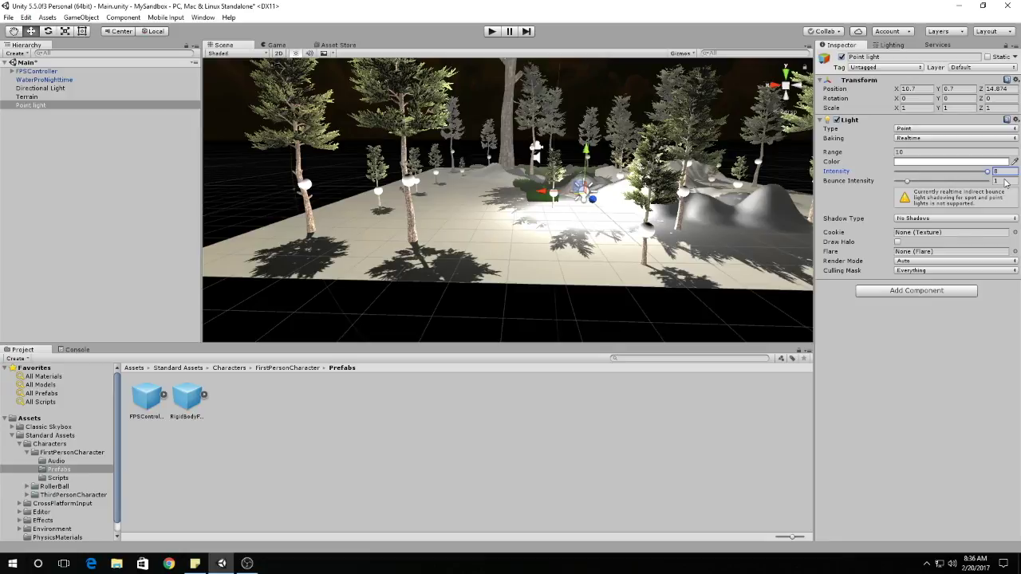
pyautogui.moveTo(987, 173); pyautogui.dragTo(908, 174)
pyautogui.click(1009, 172)
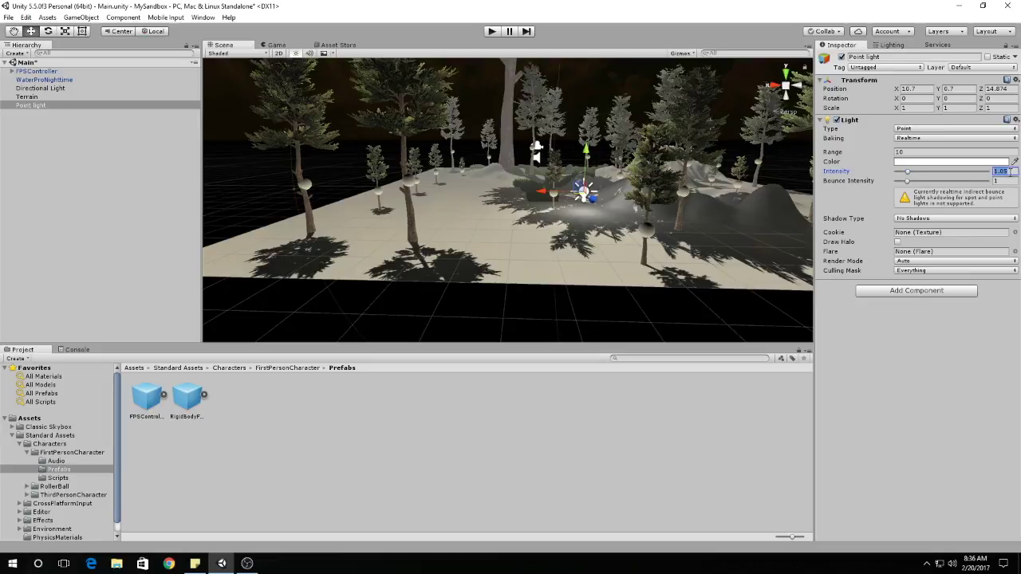
pyautogui.write('1')
# Enable Draw Halo on the point light
pyautogui.click(897, 242)
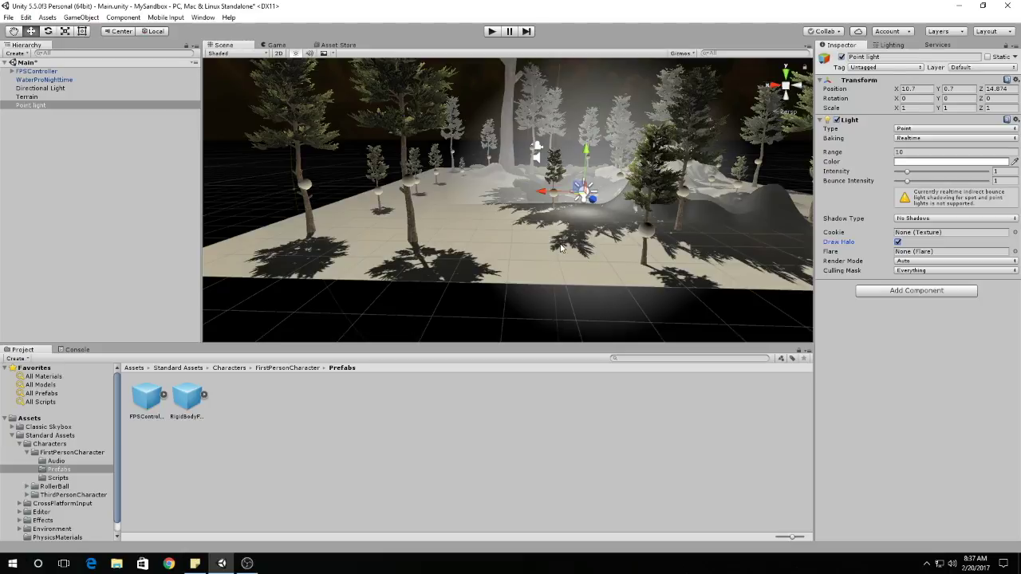
pyautogui.scroll(-5, 561, 248)
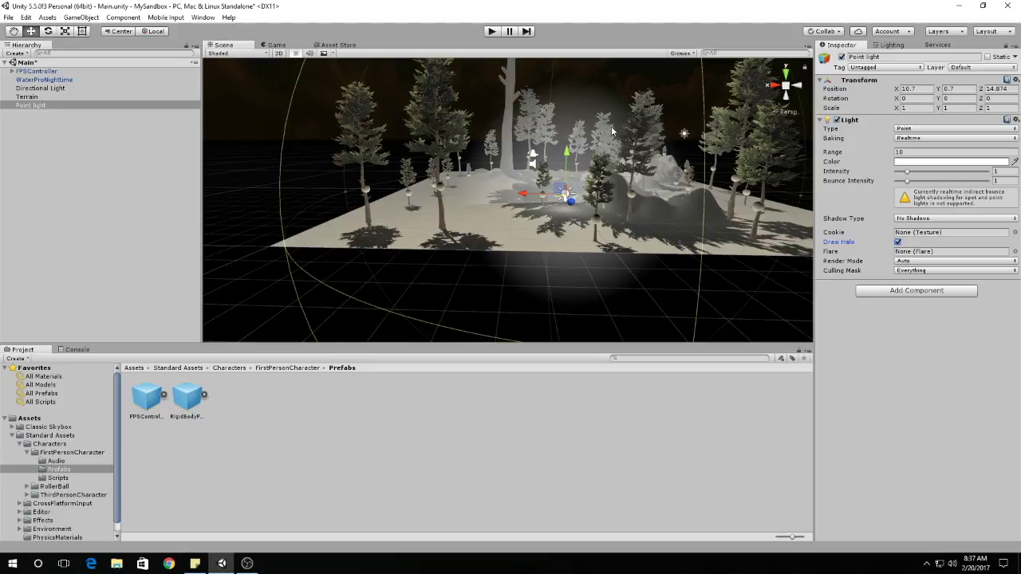
# Test the halo with intensity 8 and ranges of 5 and 15, restoring the range to 10 and the intensity to 1
pyautogui.moveTo(907, 172); pyautogui.dragTo(995, 180)
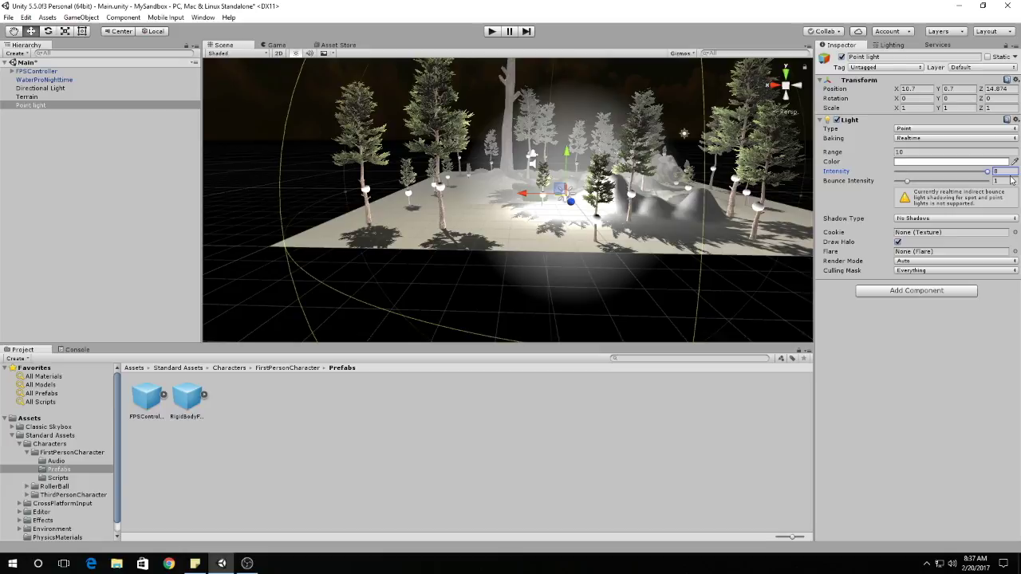
pyautogui.click(910, 151)
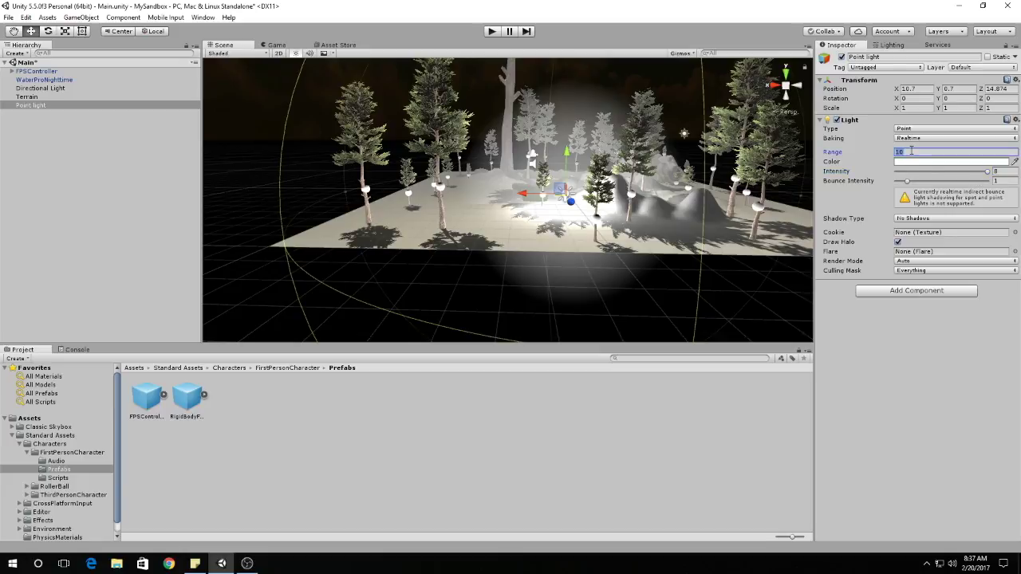
pyautogui.write('5')
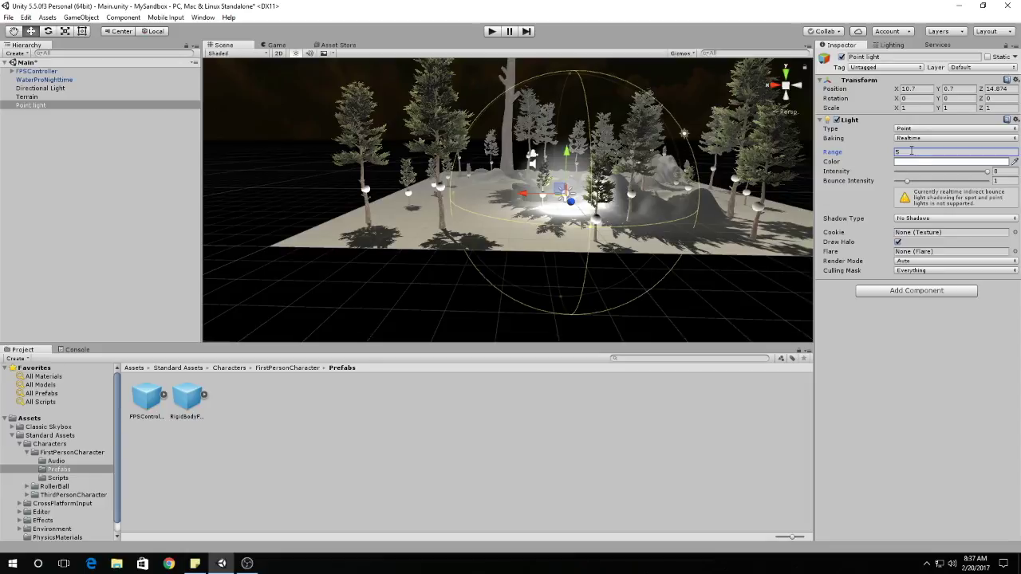
pyautogui.write('15')
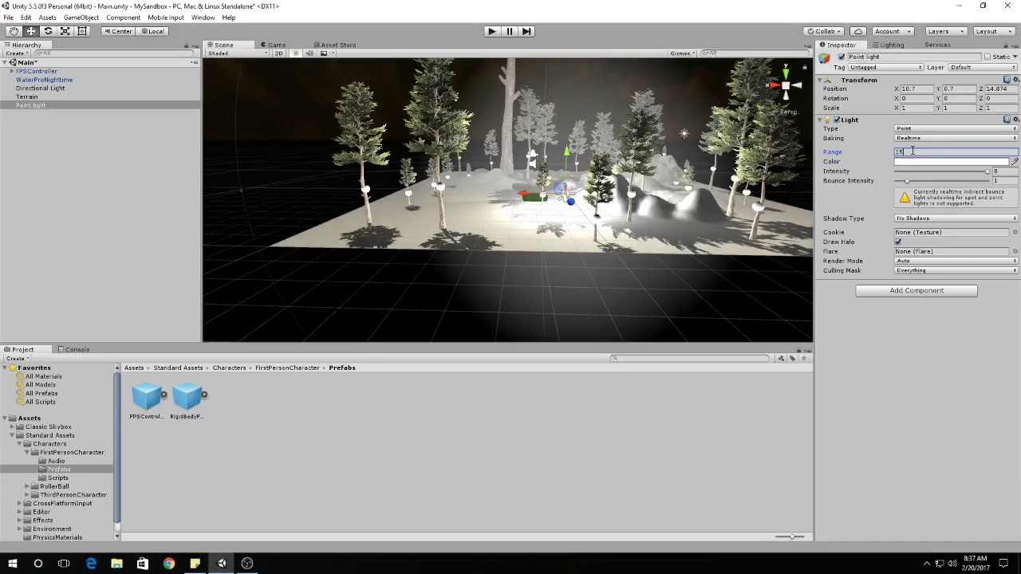
pyautogui.write('10')
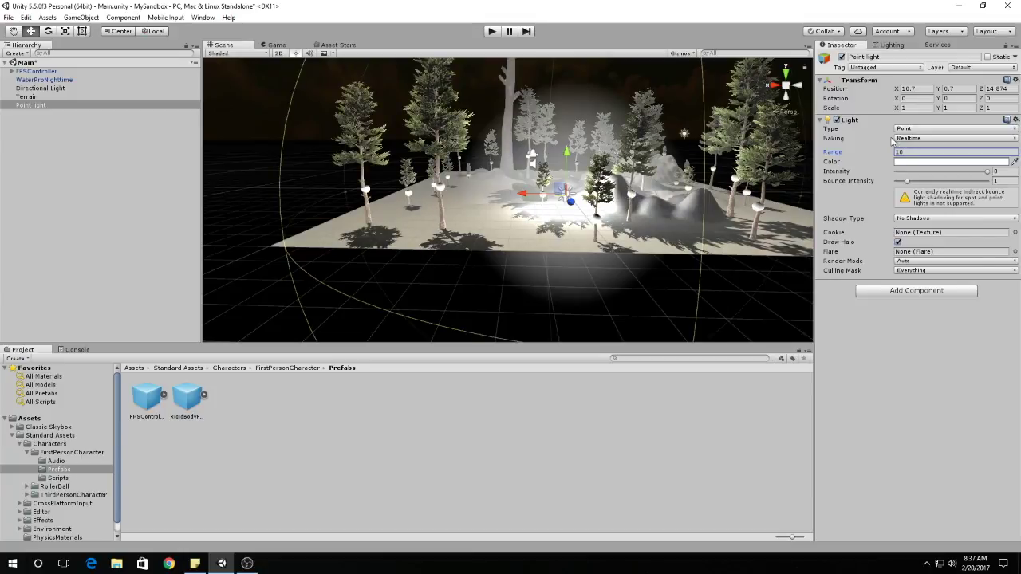
pyautogui.moveTo(992, 178); pyautogui.dragTo(907, 179)
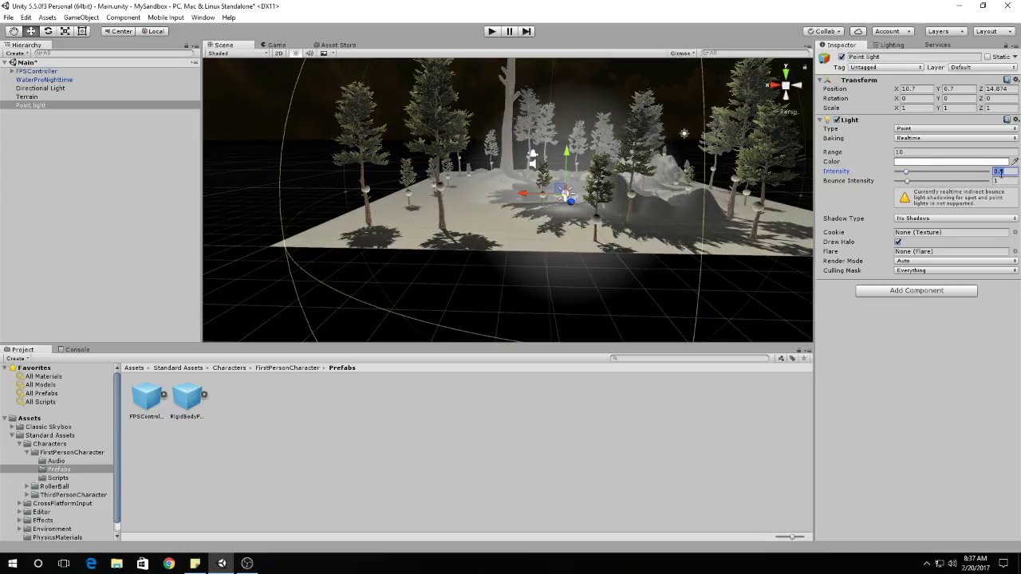
pyautogui.write('1')
# Examine the point light's halo from different angles, both close up and from farther away
pyautogui.scroll(5, 543, 153)
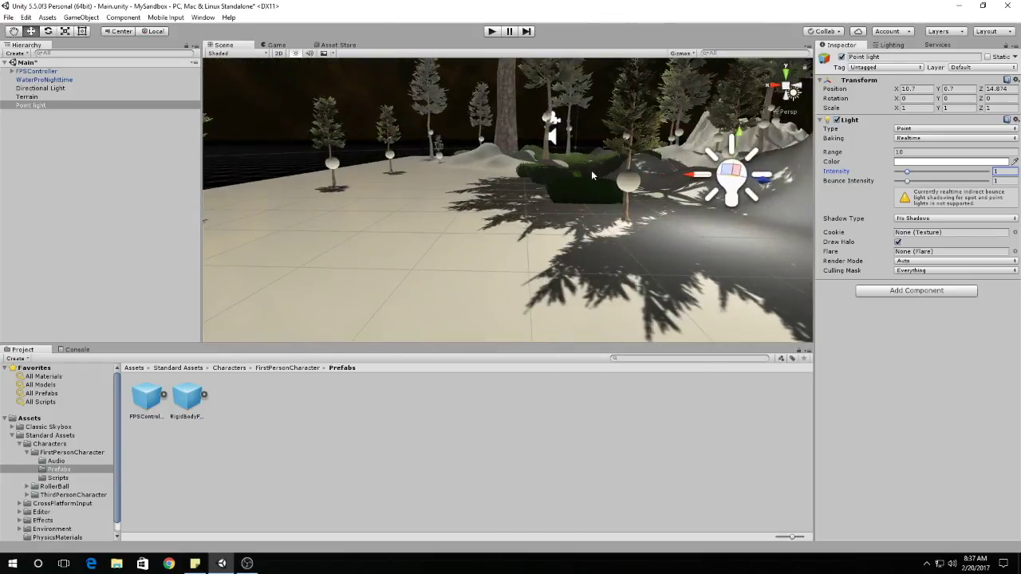
pyautogui.keyDown('alt'); pyautogui.moveTo(591, 170); pyautogui.dragTo(697, 182); pyautogui.keyUp('alt')
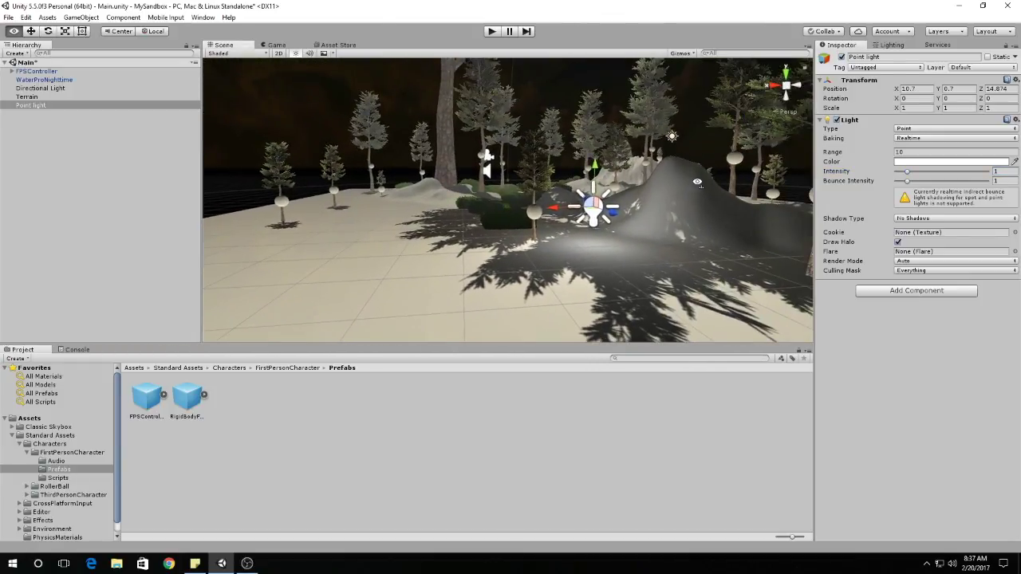
pyautogui.scroll(3, 711, 177)
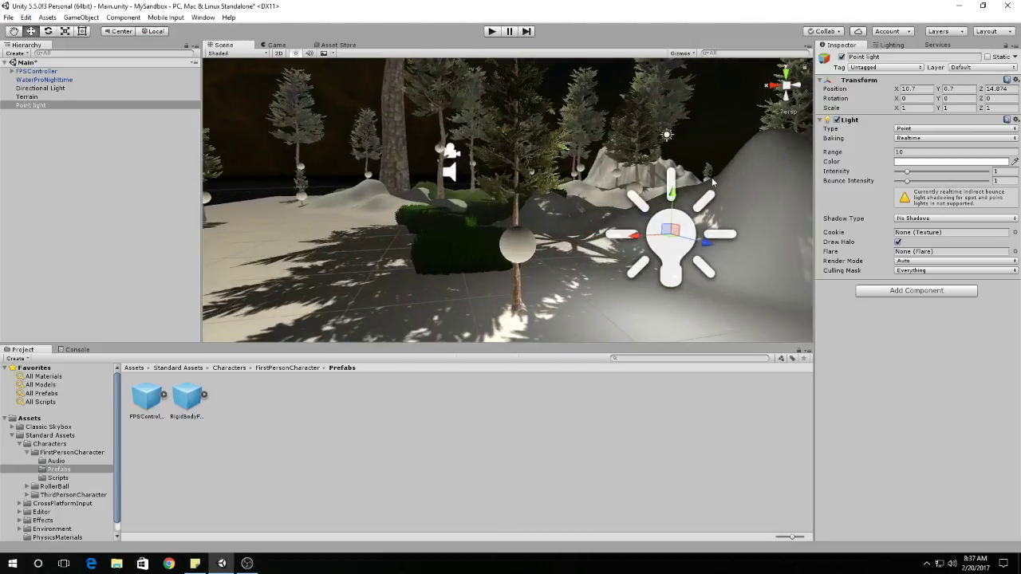
pyautogui.scroll(-2, 717, 186)
pyautogui.scroll(-5, 717, 187)
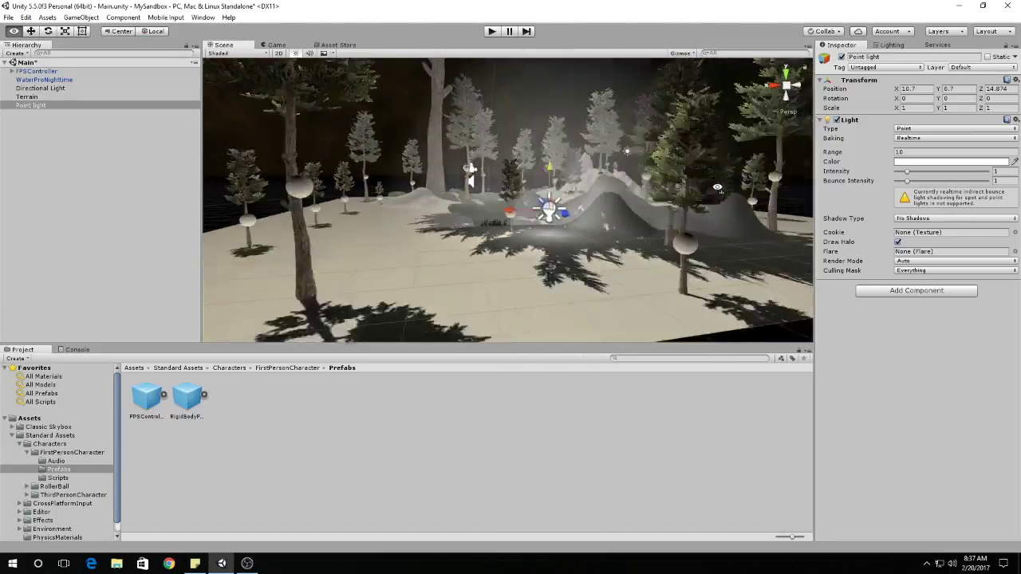
# Review the lighting notes in Sticky Notes and return to the Unity scene
pyautogui.rightClick(314, 507)
pyautogui.click(540, 257)
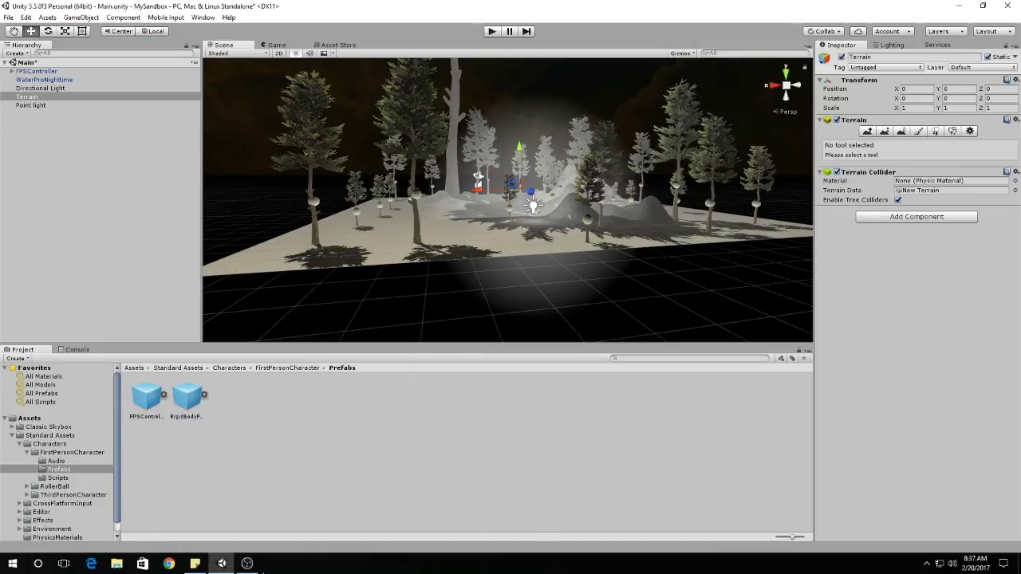
pyautogui.click(199, 564)
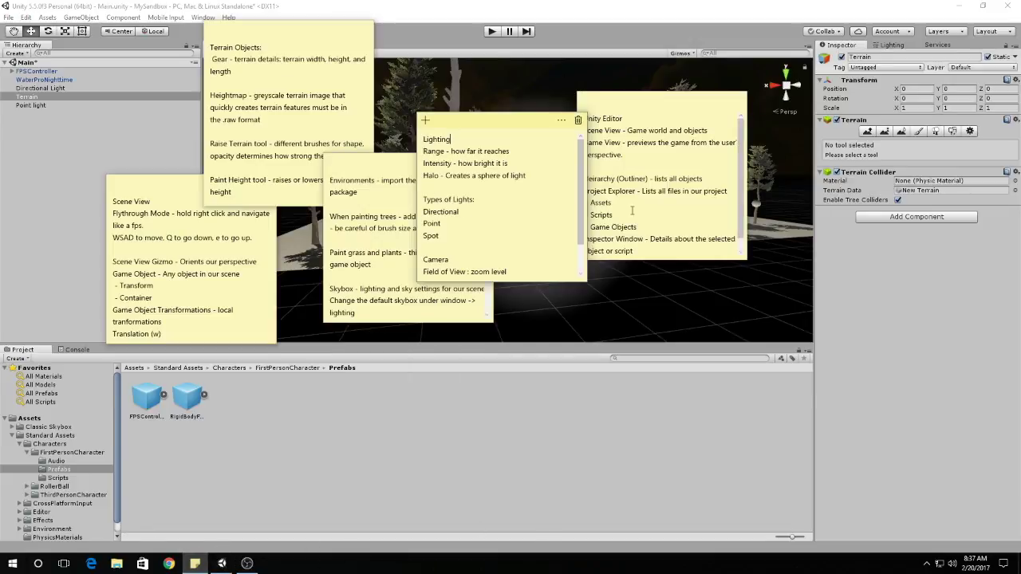
pyautogui.click(670, 341)
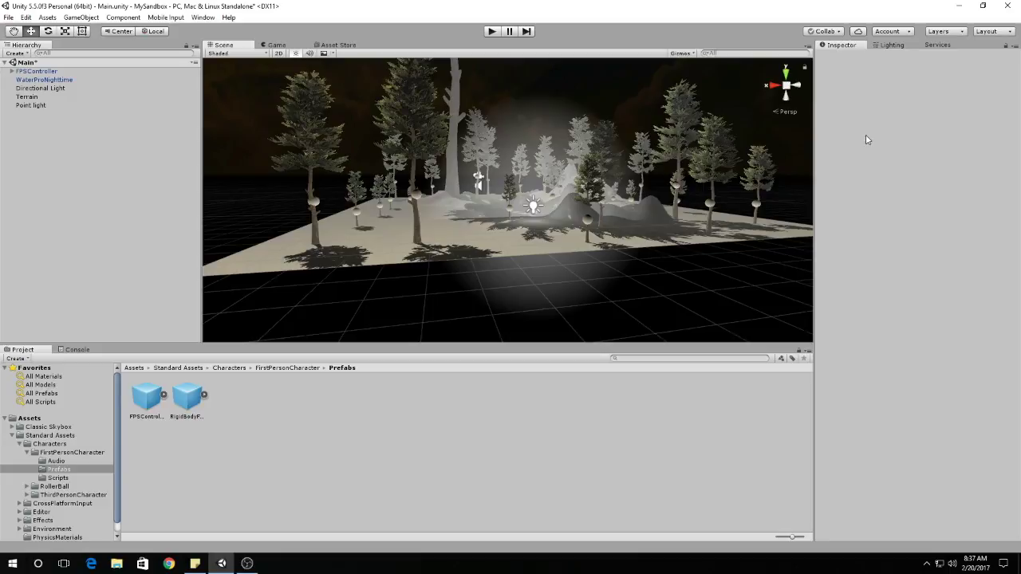
# Change the point light's type to Spot and disable its Draw Halo option
pyautogui.click(536, 209)
pyautogui.click(945, 130)
pyautogui.click(922, 141)
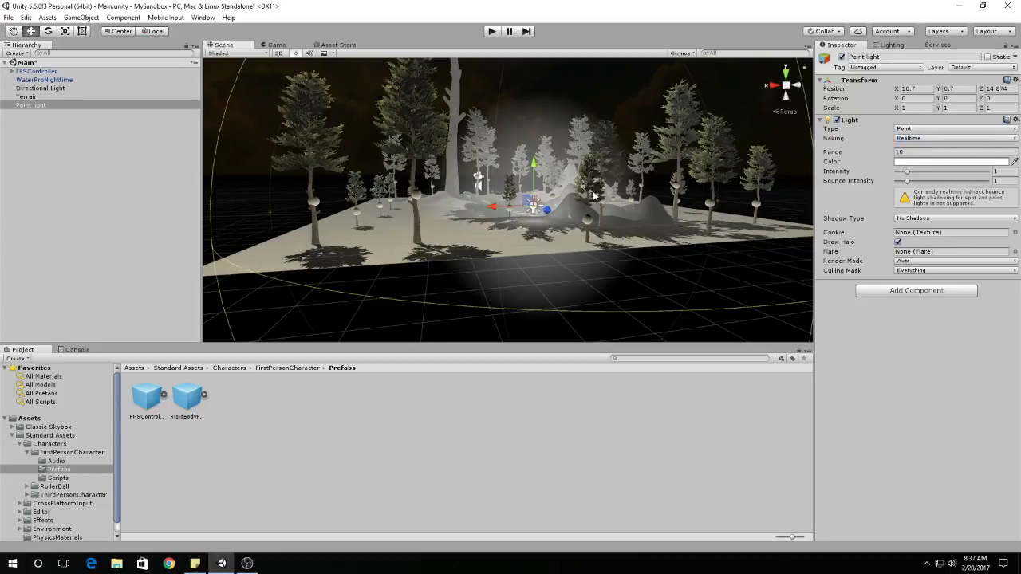
pyautogui.click(897, 252)
# Rotate the spot light about its Y axis to about -110 degrees so that it shines on the nearby hill
pyautogui.press('w')
pyautogui.moveTo(600, 215); pyautogui.dragTo(694, 204, button='right')
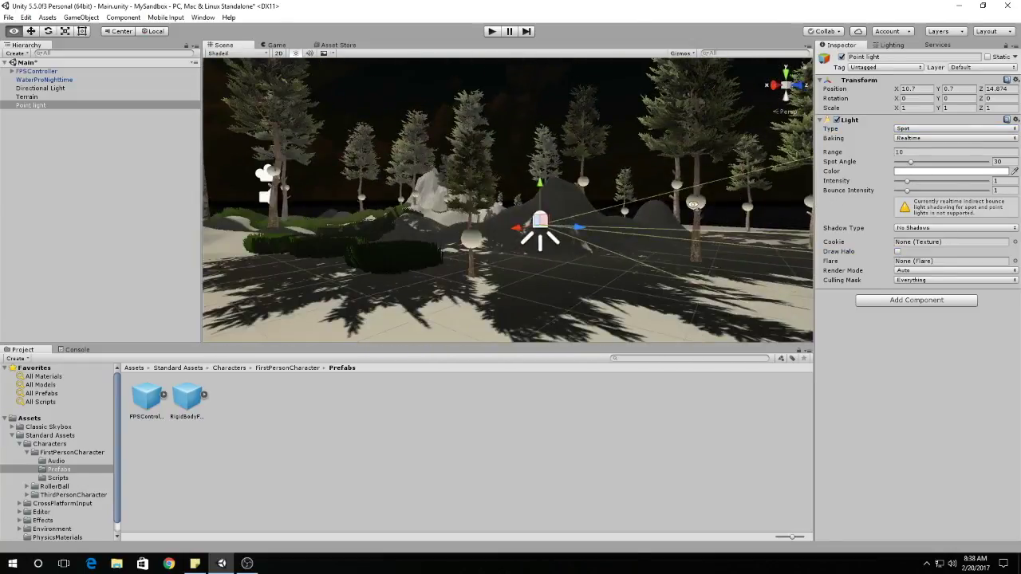
pyautogui.scroll(-10, 596, 257)
pyautogui.press('w')
pyautogui.moveTo(527, 209); pyautogui.dragTo(587, 228, button='right')
pyautogui.press('e')
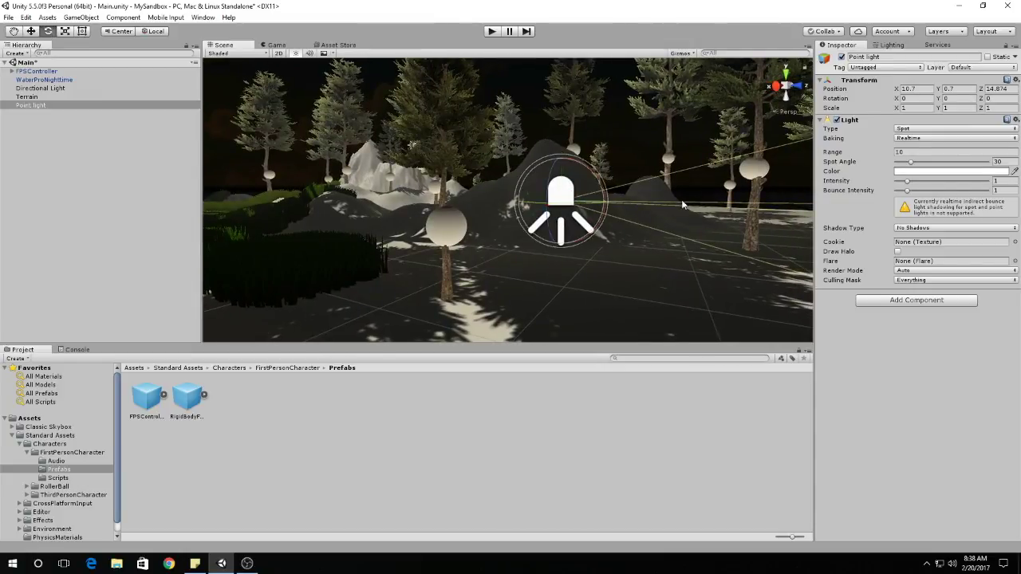
pyautogui.moveTo(536, 202); pyautogui.dragTo(649, 235)
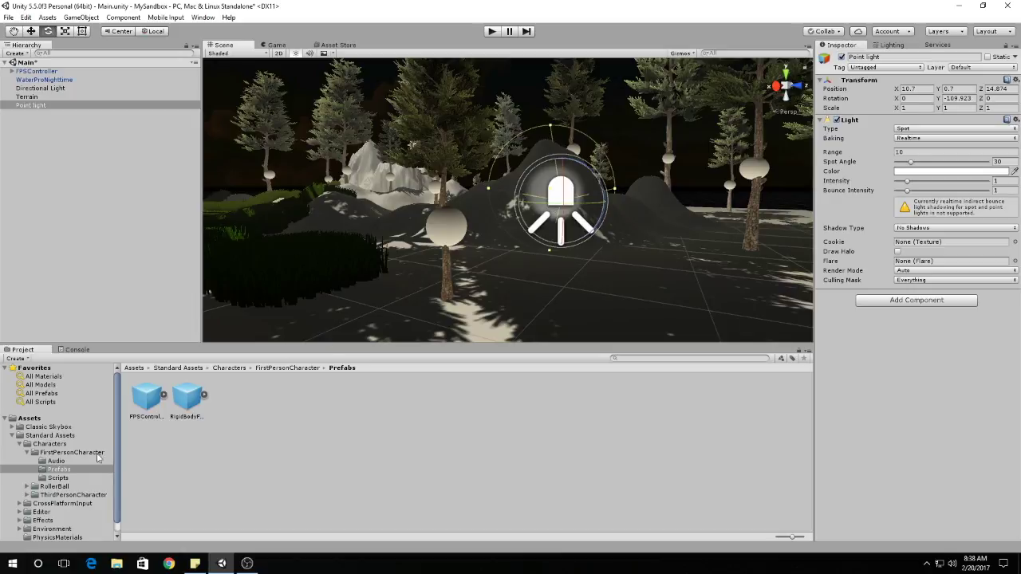
# Switch to Chrome to get a Google Plus logo image for the spot light
pyautogui.scroll(-1, 48, 500)
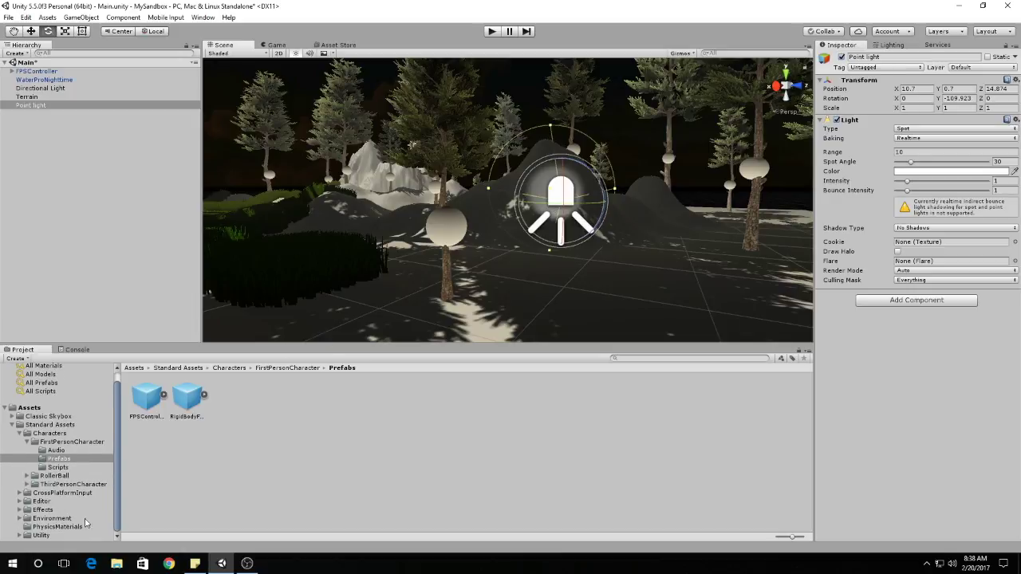
pyautogui.click(168, 564)
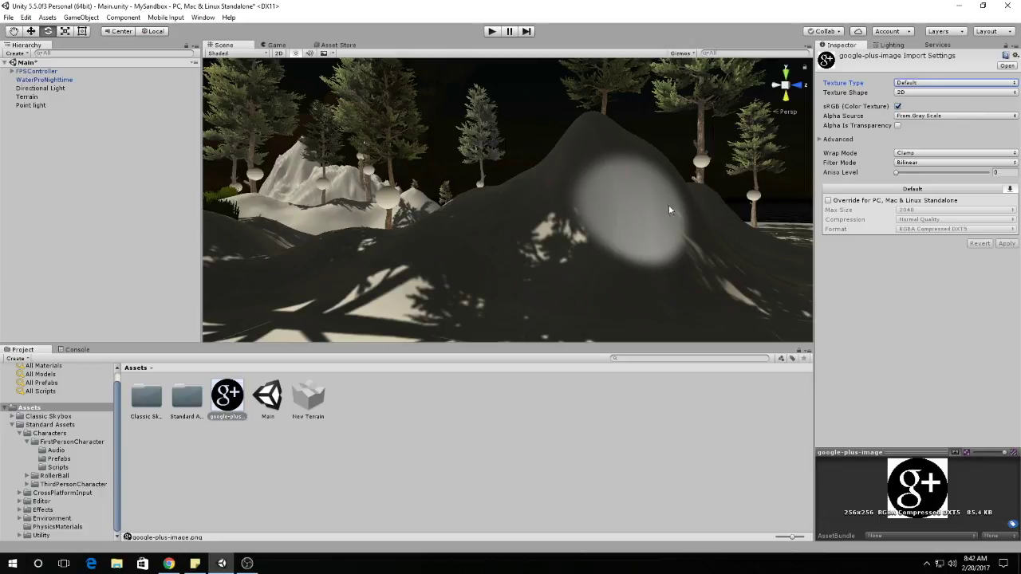
# Configure google-plus-image as a Cookie texture with light type Spotlight and alpha source From Gray Scale, and apply the import settings
pyautogui.click(930, 85)
pyautogui.click(924, 155)
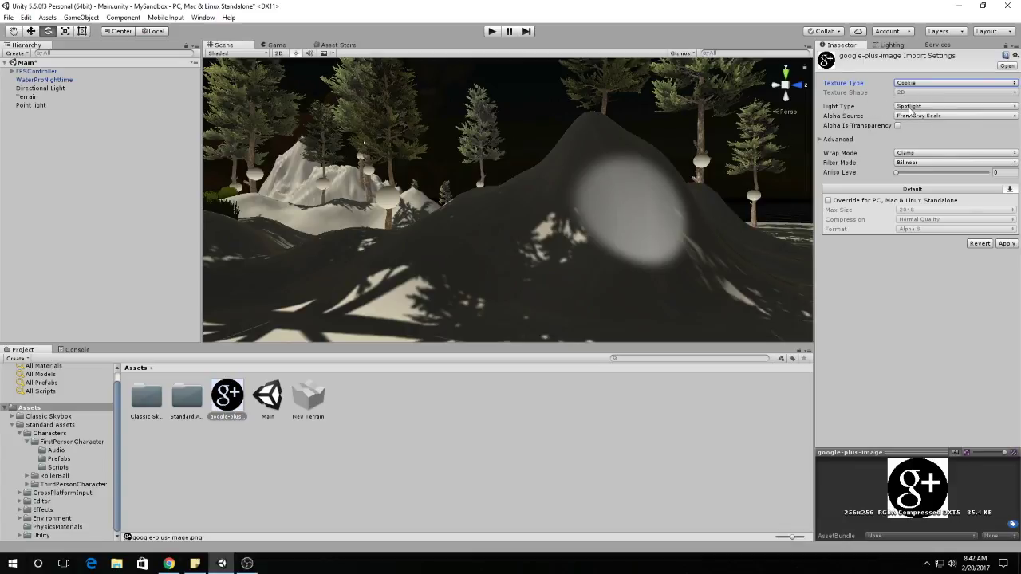
pyautogui.click(912, 107)
pyautogui.click(924, 119)
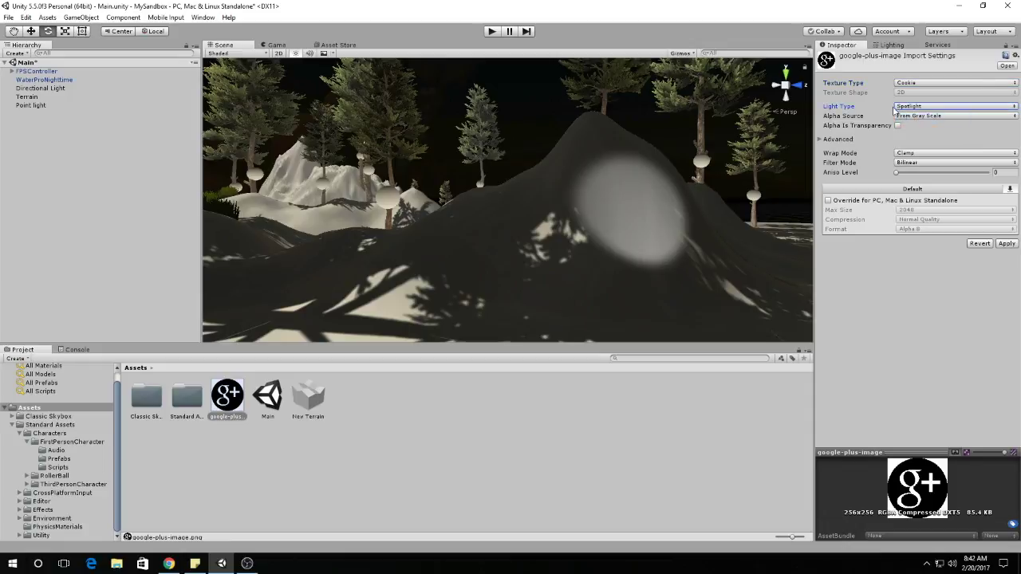
pyautogui.click(909, 117)
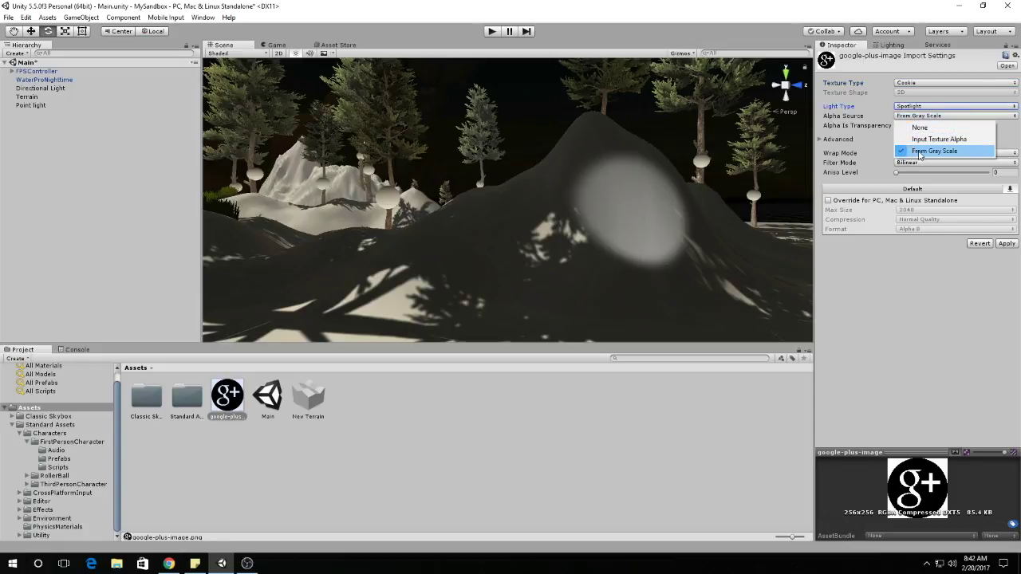
pyautogui.click(928, 153)
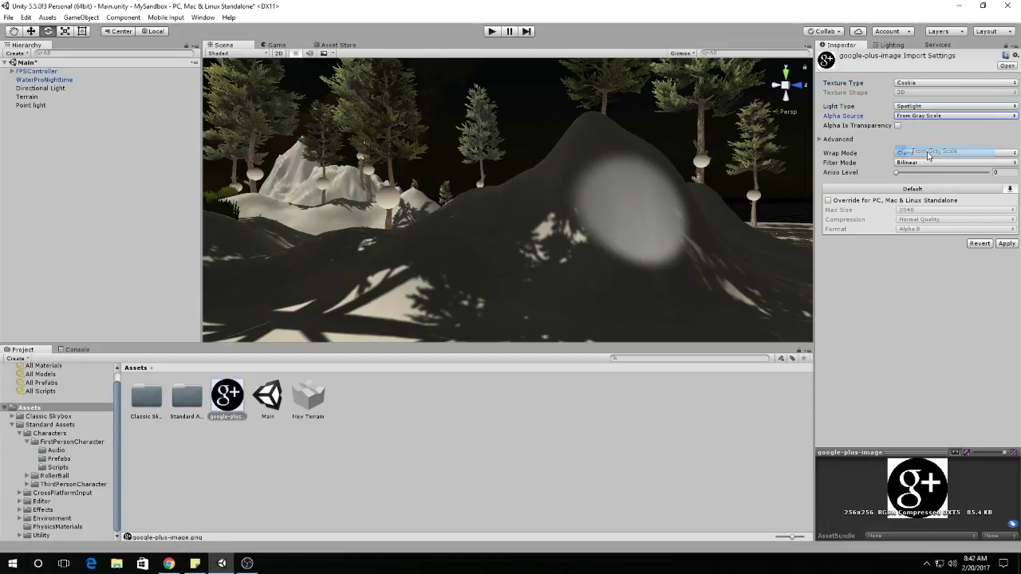
pyautogui.click(1007, 244)
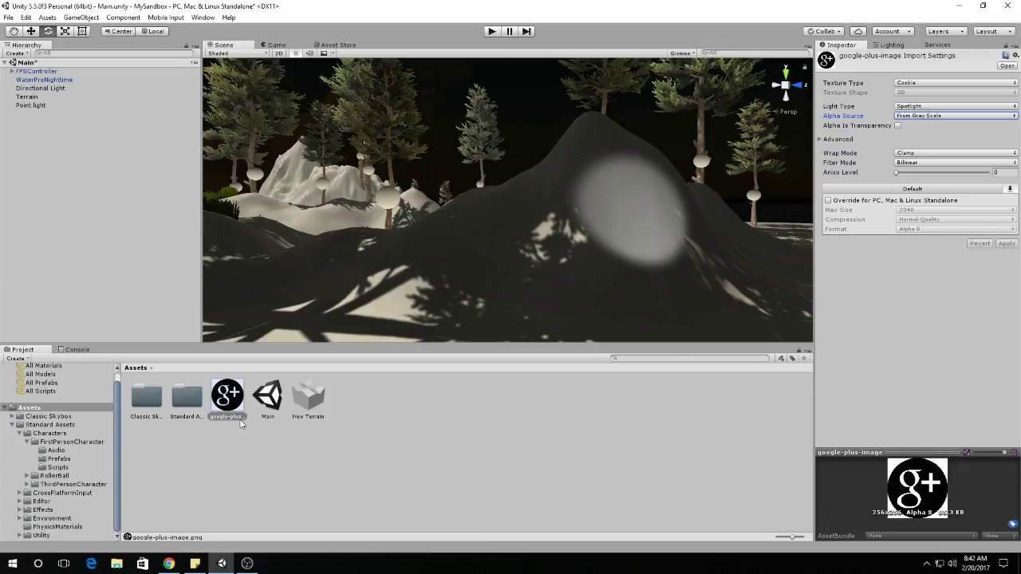
# Assign google-plus-image as the spot light's cookie and inspect the pattern projected on the hill
pyautogui.scroll(-5, 680, 200)
pyautogui.scroll(2, 681, 201)
pyautogui.click(710, 207)
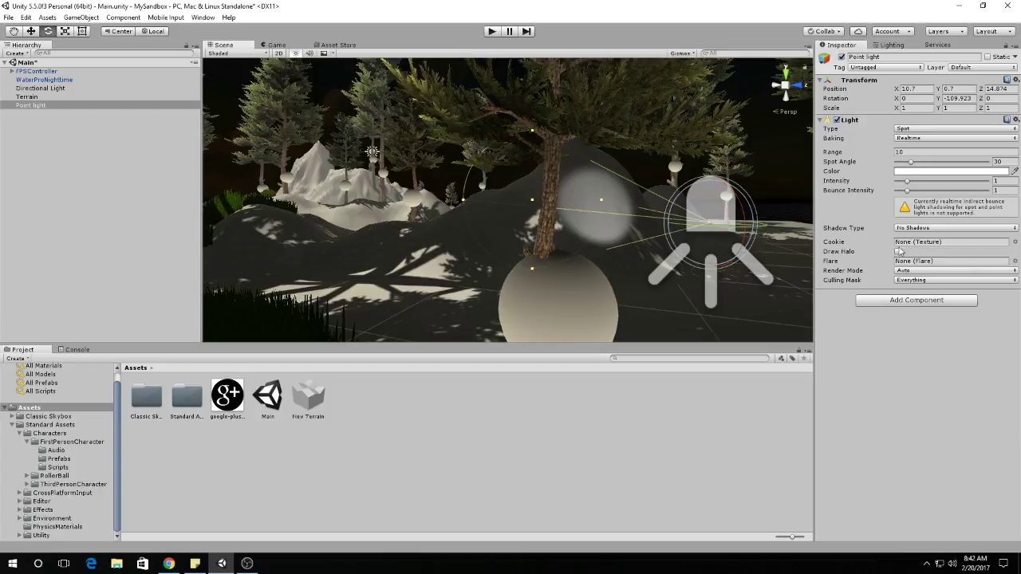
pyautogui.moveTo(230, 407); pyautogui.dragTo(919, 246)
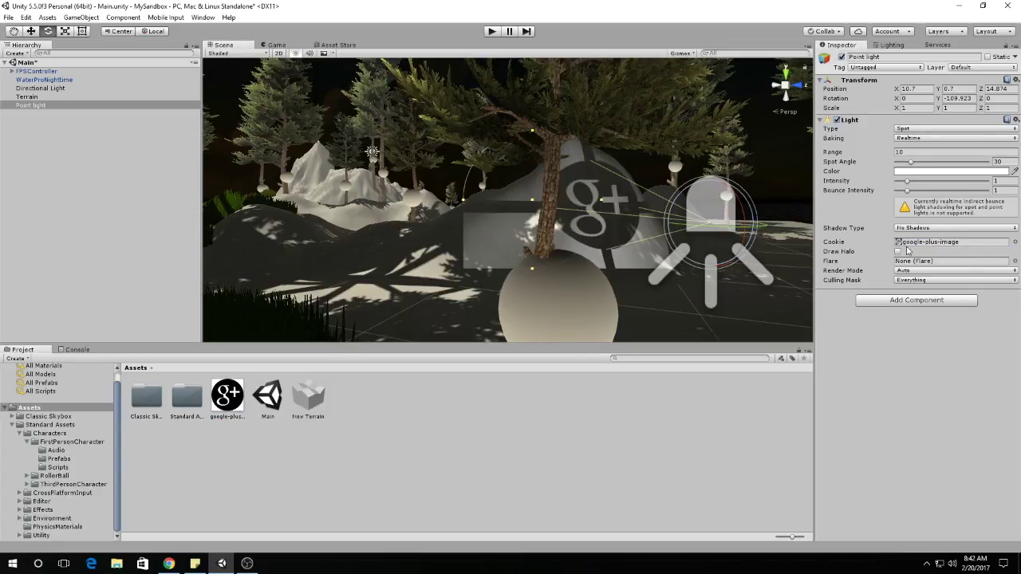
pyautogui.scroll(6, 682, 244)
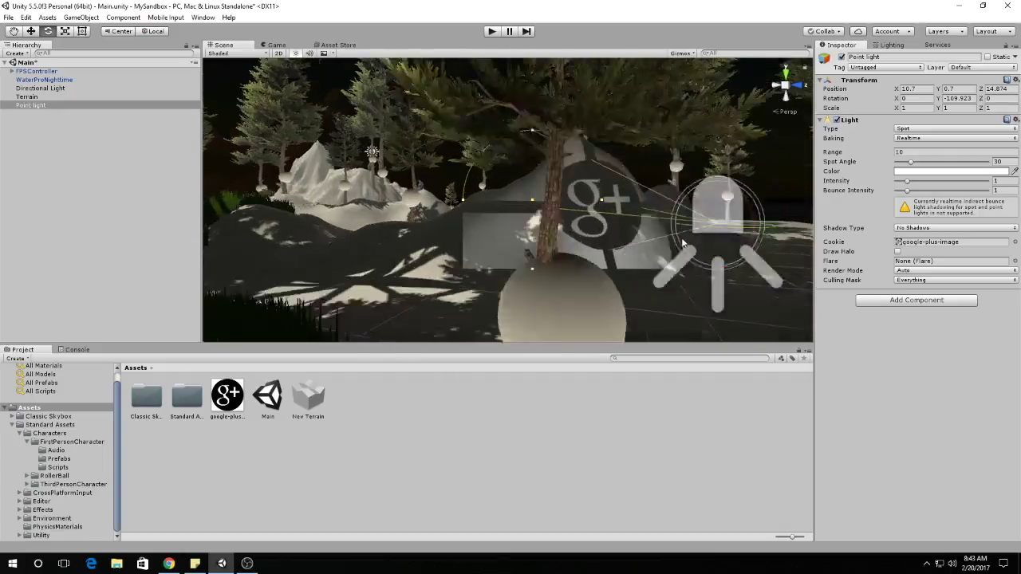
pyautogui.scroll(-4, 682, 244)
pyautogui.scroll(3, 682, 243)
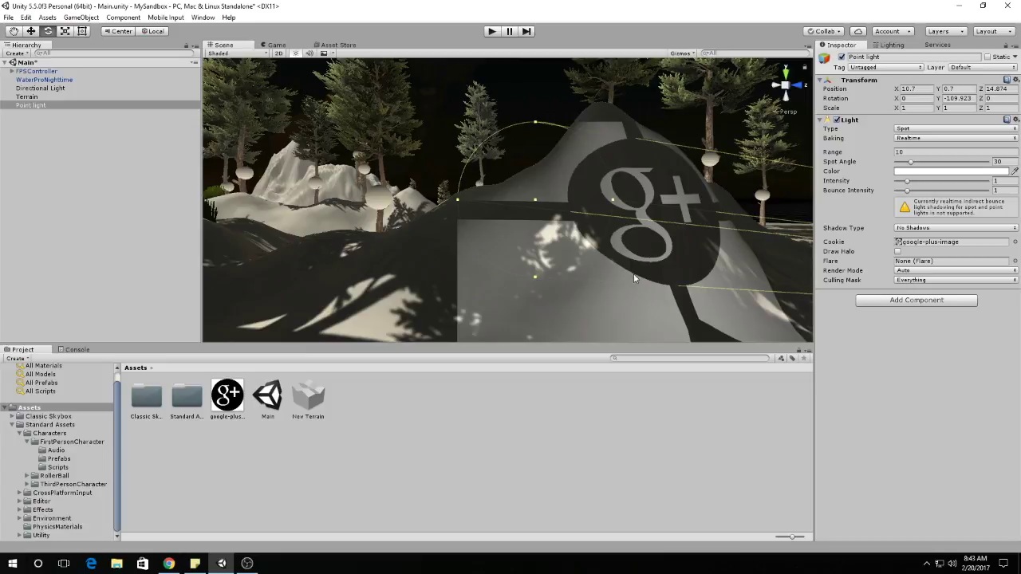
# Reposition the spot light slightly to about X 10.615, Y 0.585, Z 14.9
pyautogui.scroll(-5, 678, 237)
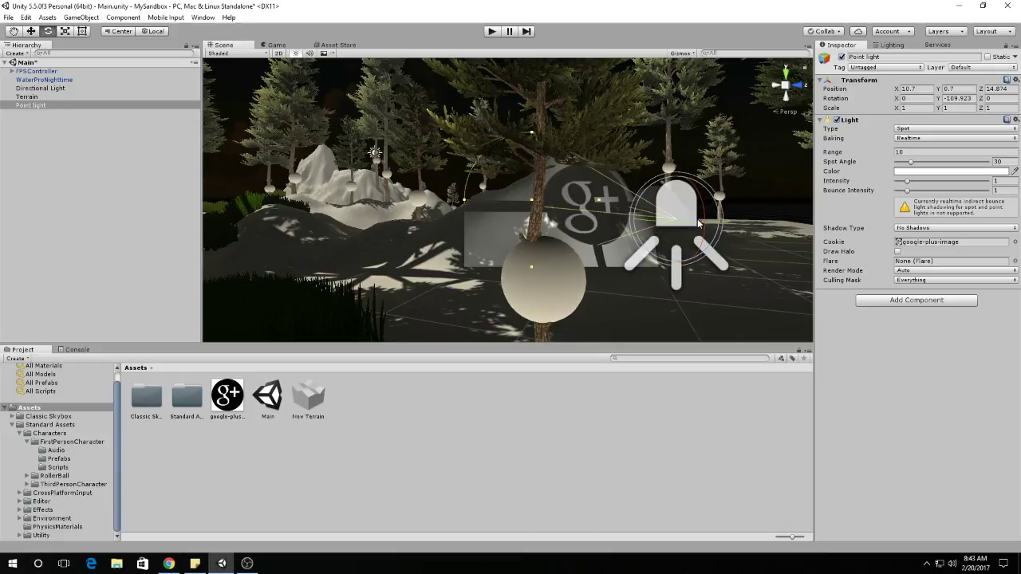
pyautogui.scroll(-3, 697, 226)
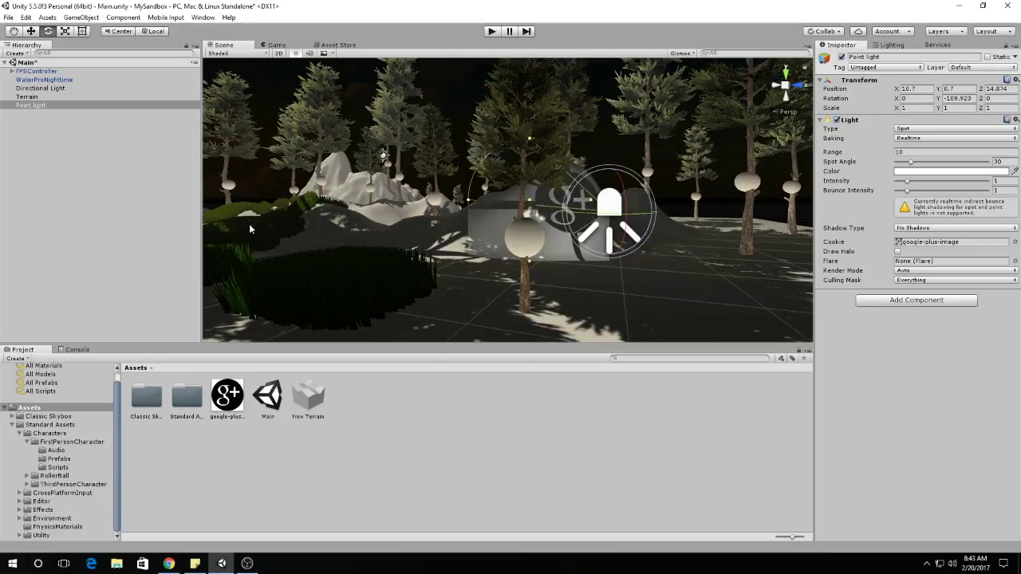
pyautogui.press('w')
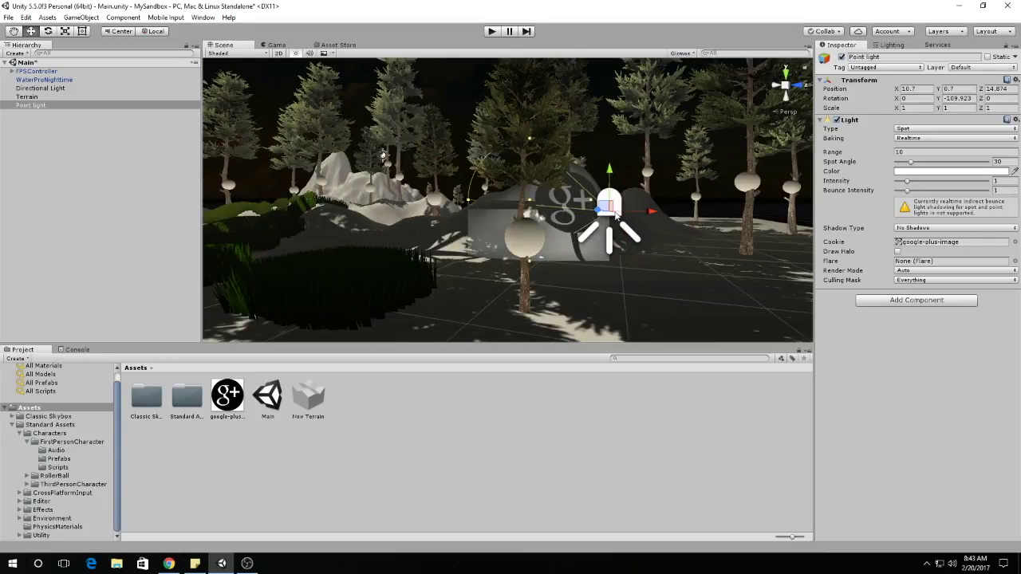
pyautogui.moveTo(603, 211); pyautogui.dragTo(583, 229)
pyautogui.moveTo(581, 228); pyautogui.dragTo(591, 228)
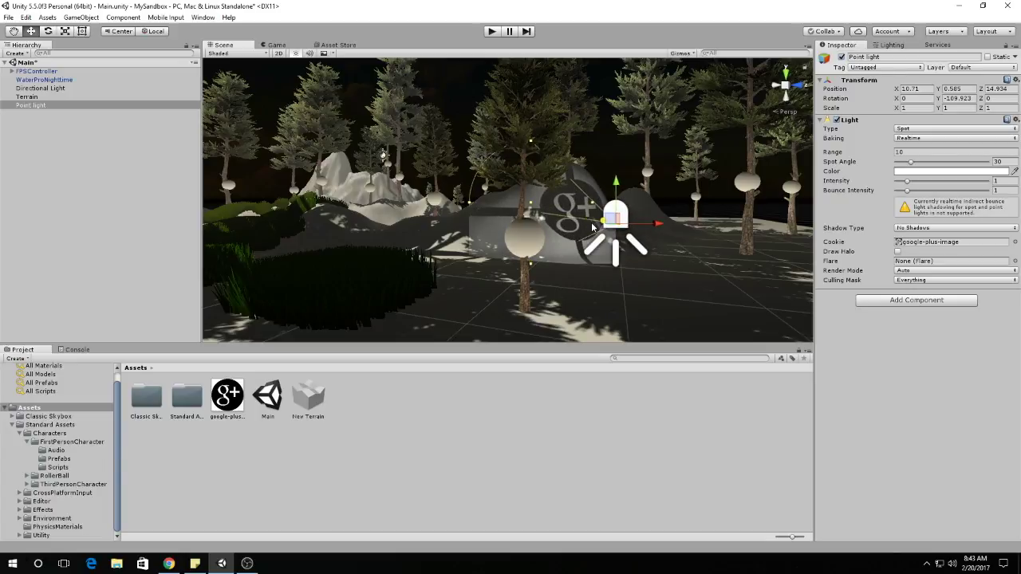
pyautogui.moveTo(592, 228); pyautogui.dragTo(590, 229)
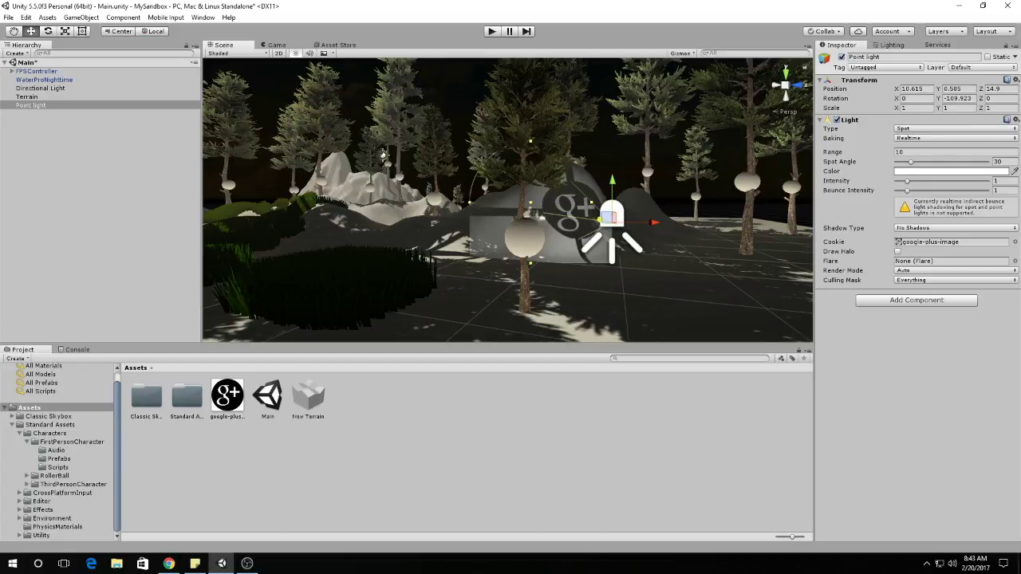
pyautogui.hotkey('alt', 'Tab')
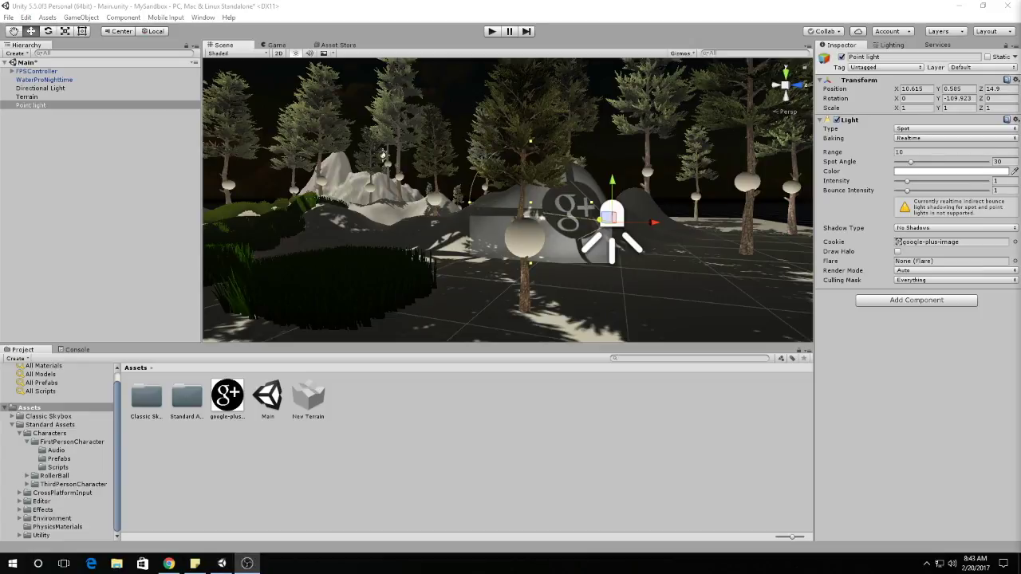